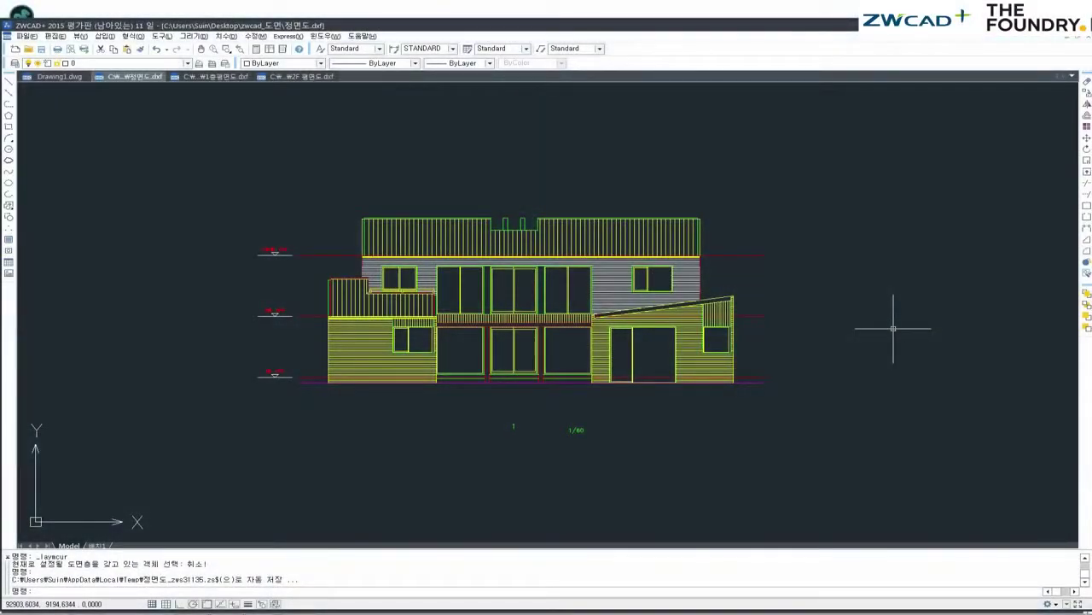
# - In ZWCAD+, view the 1층평면도 first-floor plan, then the 2F 평면도 second-floor plan
pyautogui.click(204, 76)
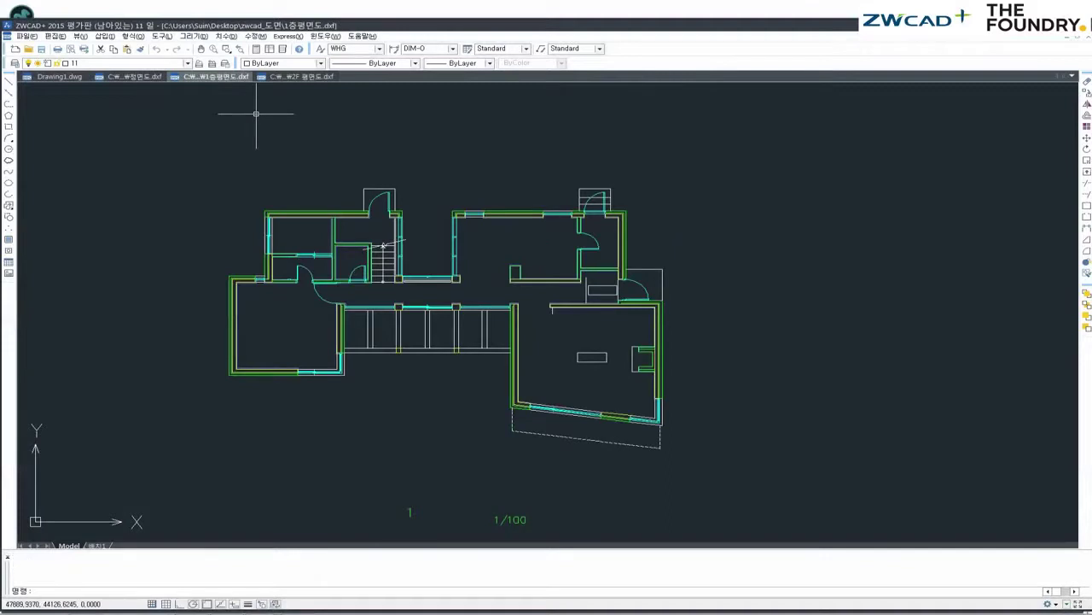
pyautogui.click(301, 76)
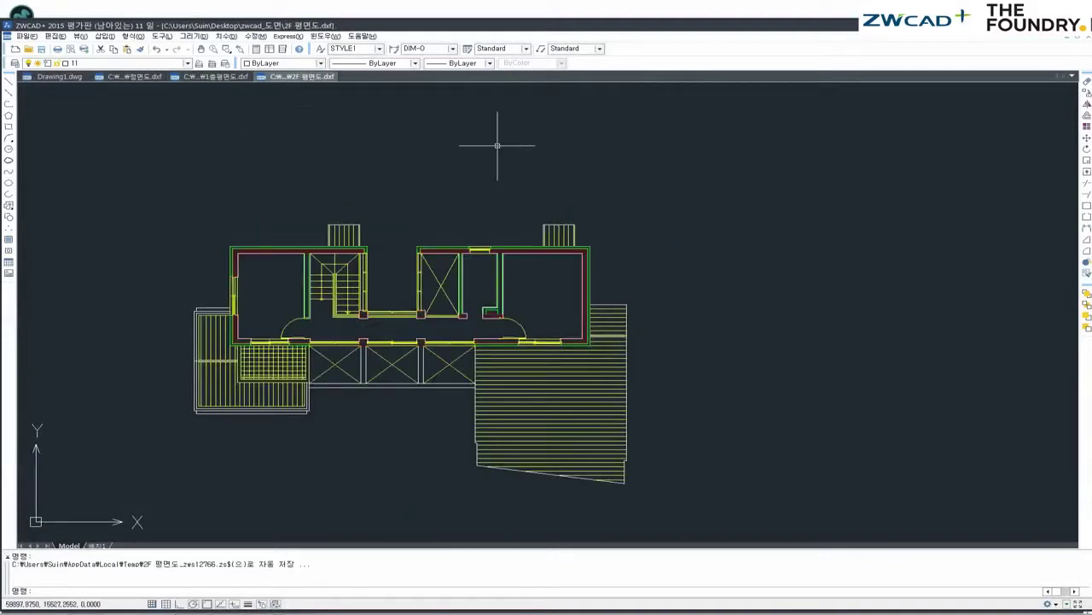
# - Load the first-floor plan DXF into MODO and expand its layer items
pyautogui.click(297, 605)
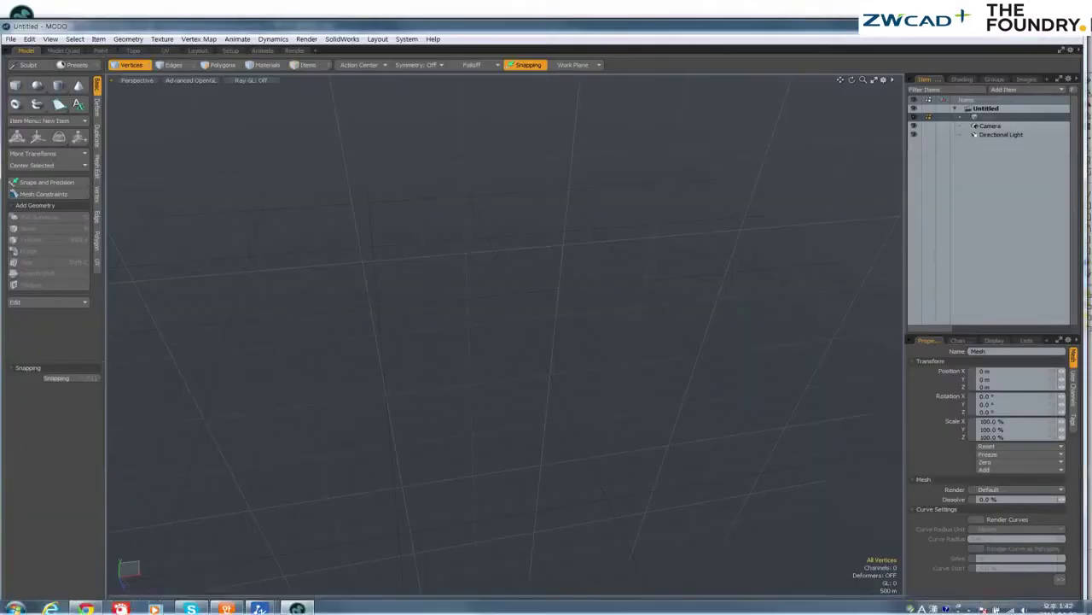
pyautogui.hotkey('ctrl', 'o')
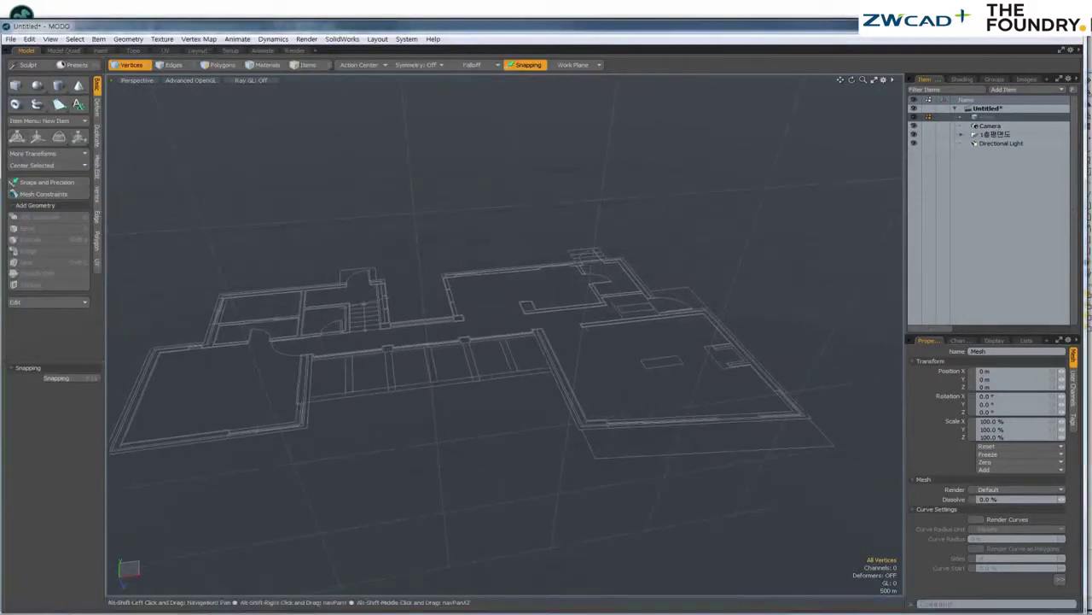
pyautogui.click(991, 186)
# - Add a new Mesh item and merge the plan layers into it as 1층평면도, deleting the children
pyautogui.hotkey('ctrl', 'x')
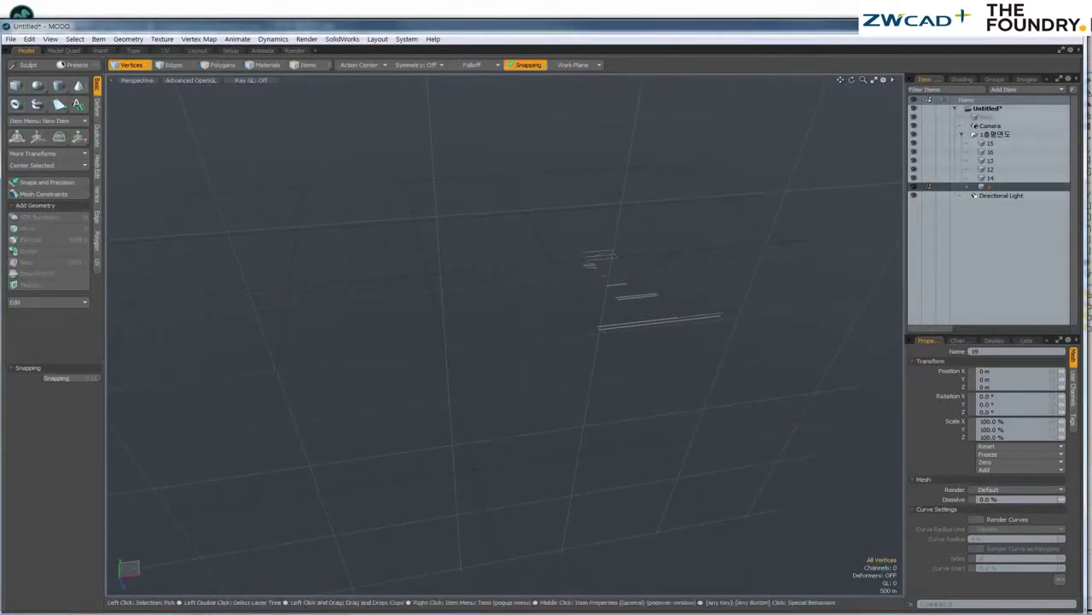
pyautogui.hotkey('ctrl', 'v')
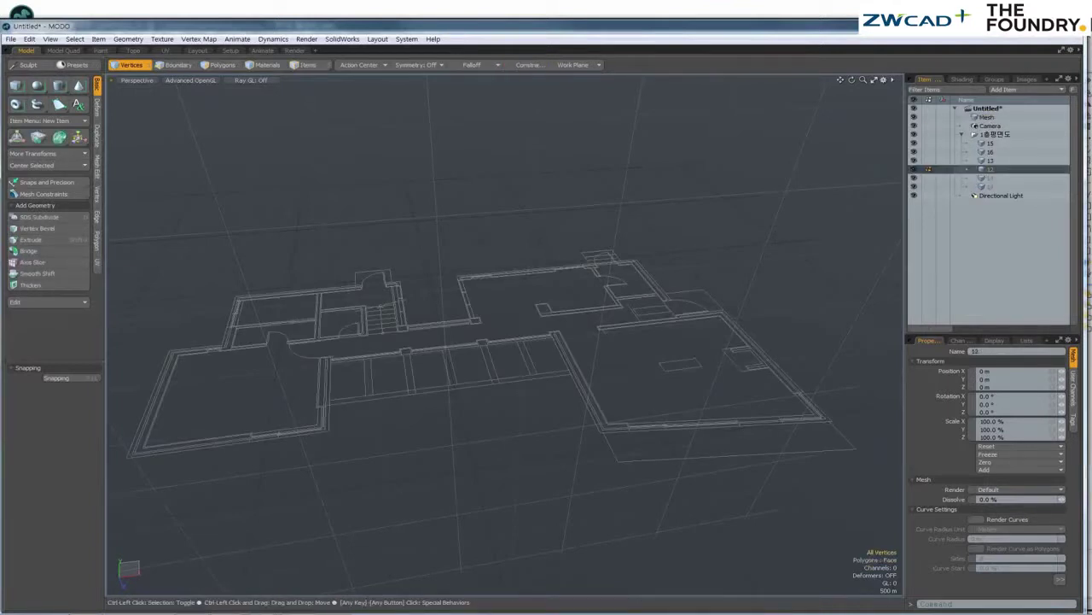
pyautogui.click(990, 152)
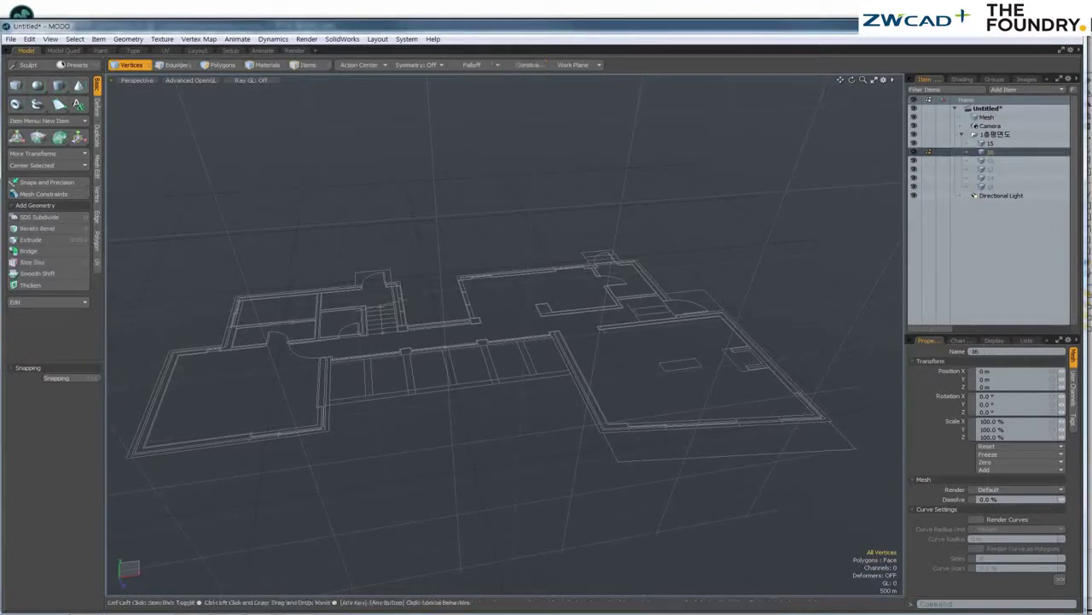
pyautogui.click(981, 117)
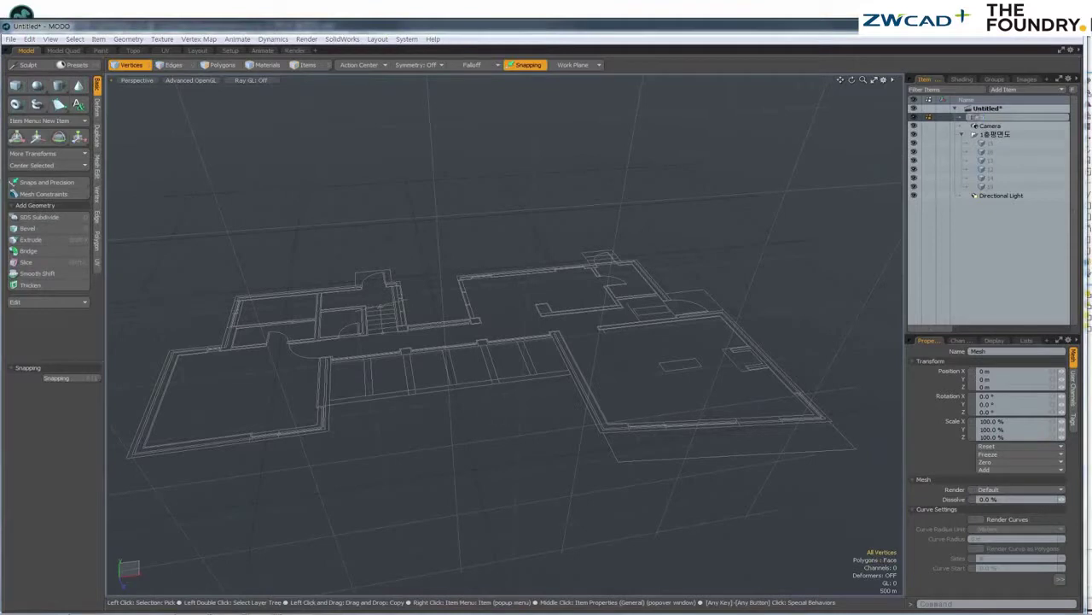
pyautogui.rightClick(990, 134)
pyautogui.click(981, 273)
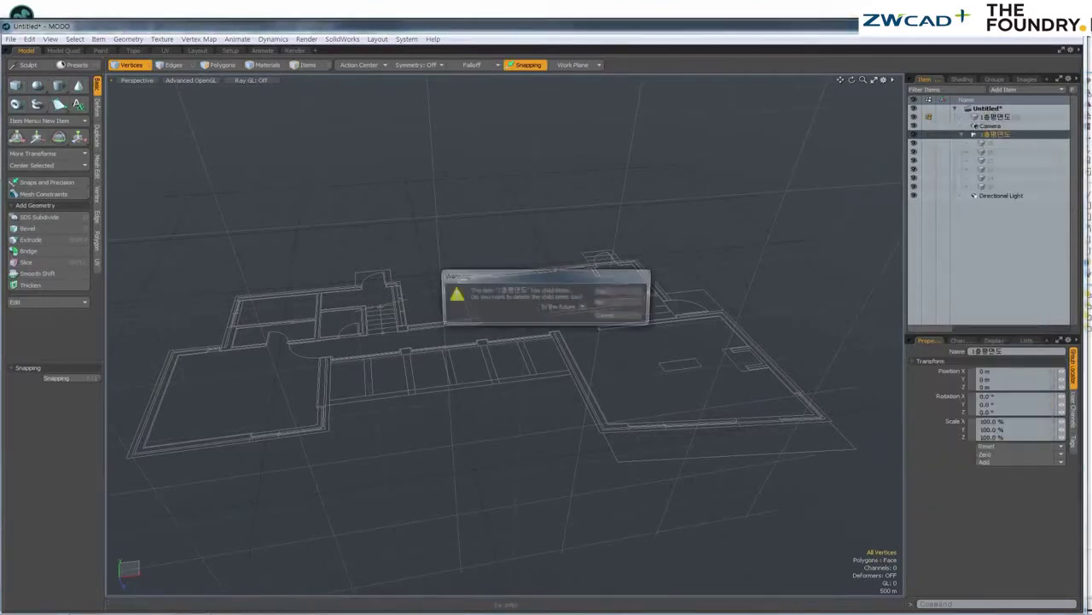
pyautogui.click(12, 39)
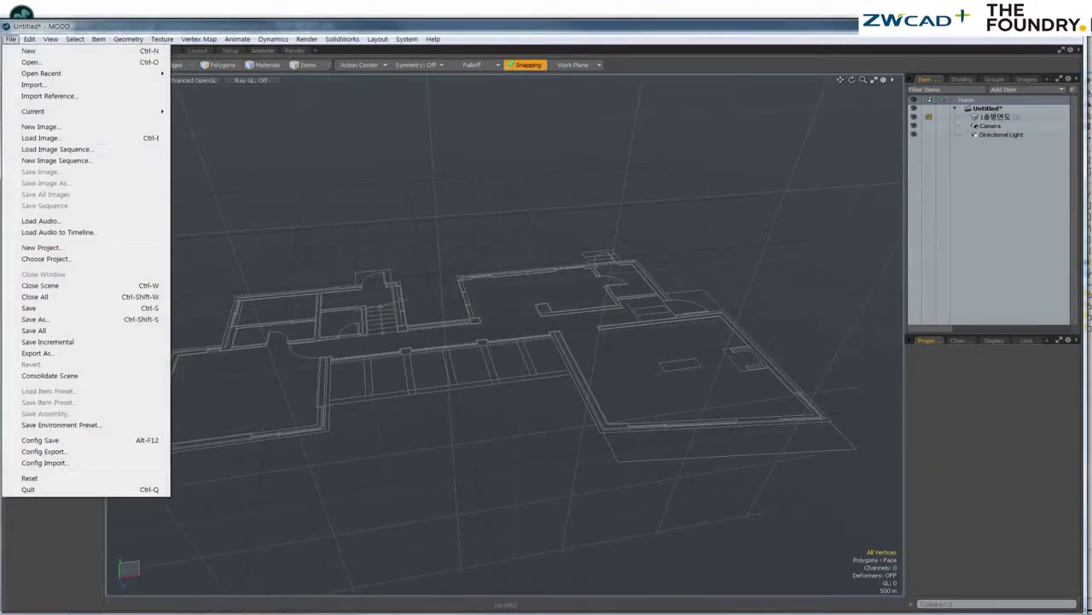
# - Open the zwcad_modo_03.lxo scene
pyautogui.click(30, 62)
pyautogui.click(132, 157)
pyautogui.click(447, 336)
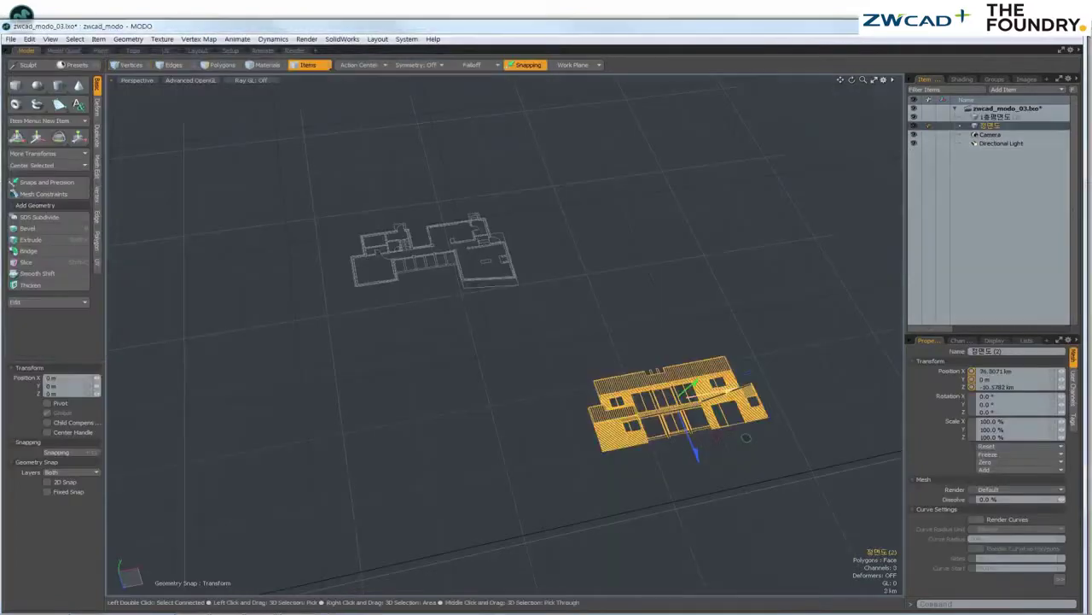
# - In Top view, move the 정면도 elevation along X and Z to meet the floor plan's front
pyautogui.moveTo(491, 493); pyautogui.dragTo(452, 341)
pyautogui.press('1')
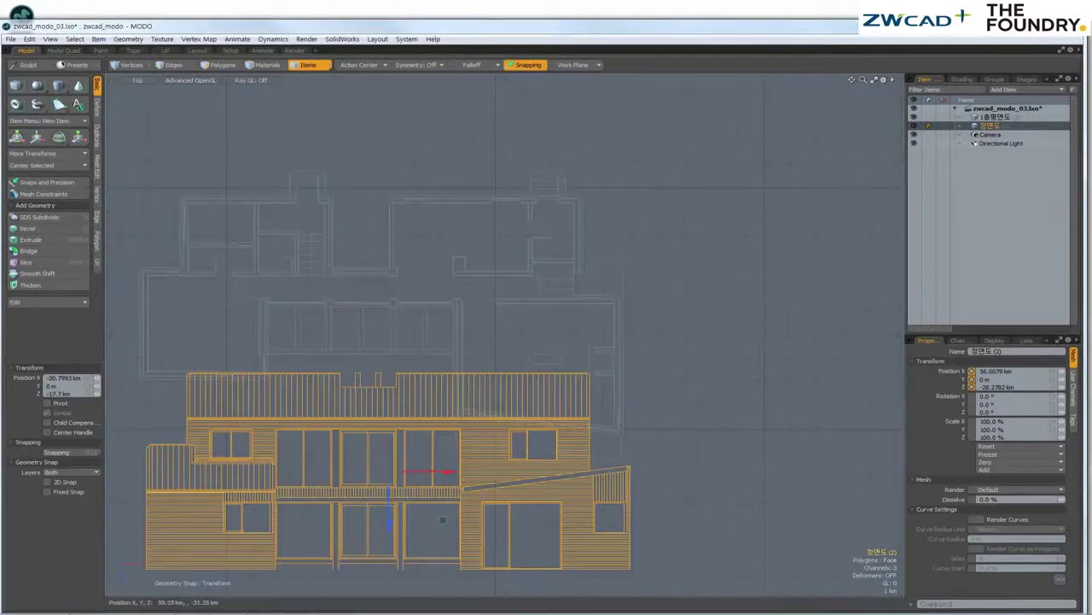
pyautogui.moveTo(378, 468); pyautogui.dragTo(377, 469)
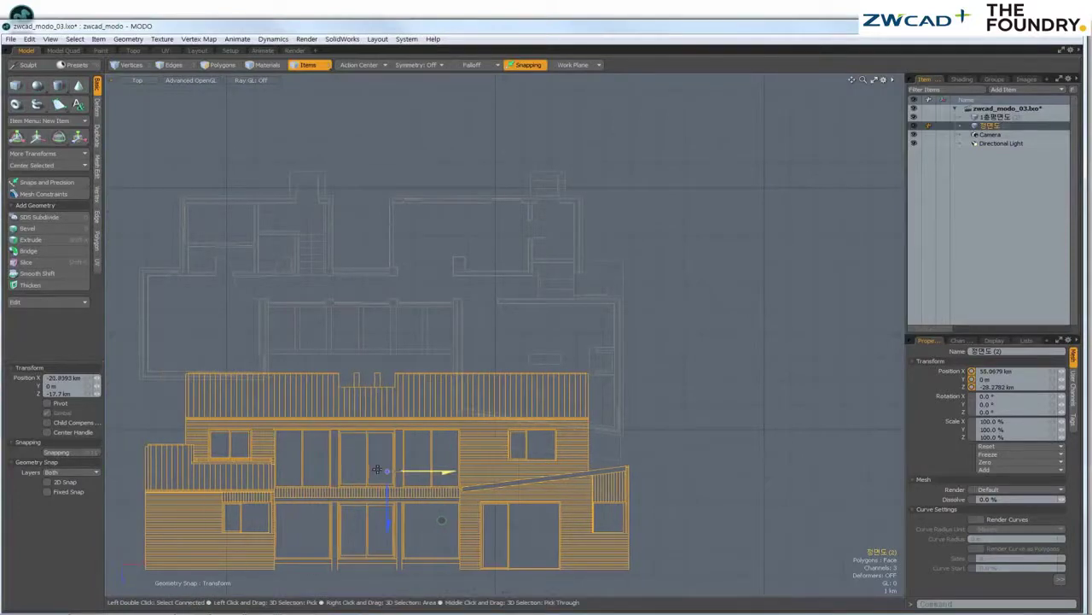
pyautogui.scroll(2, 589, 473)
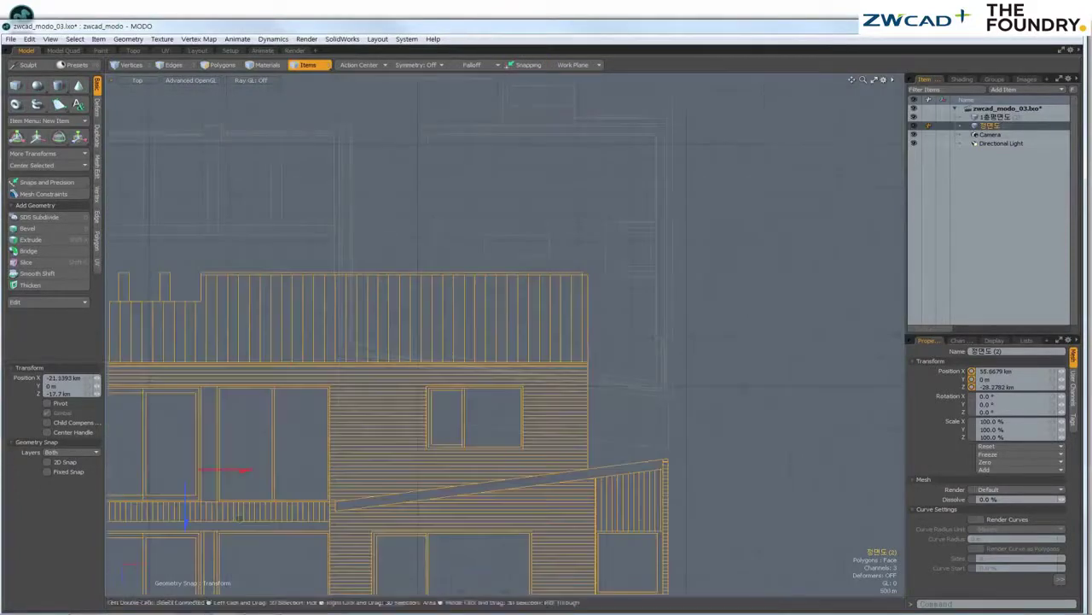
pyautogui.moveTo(185, 516); pyautogui.dragTo(184, 457)
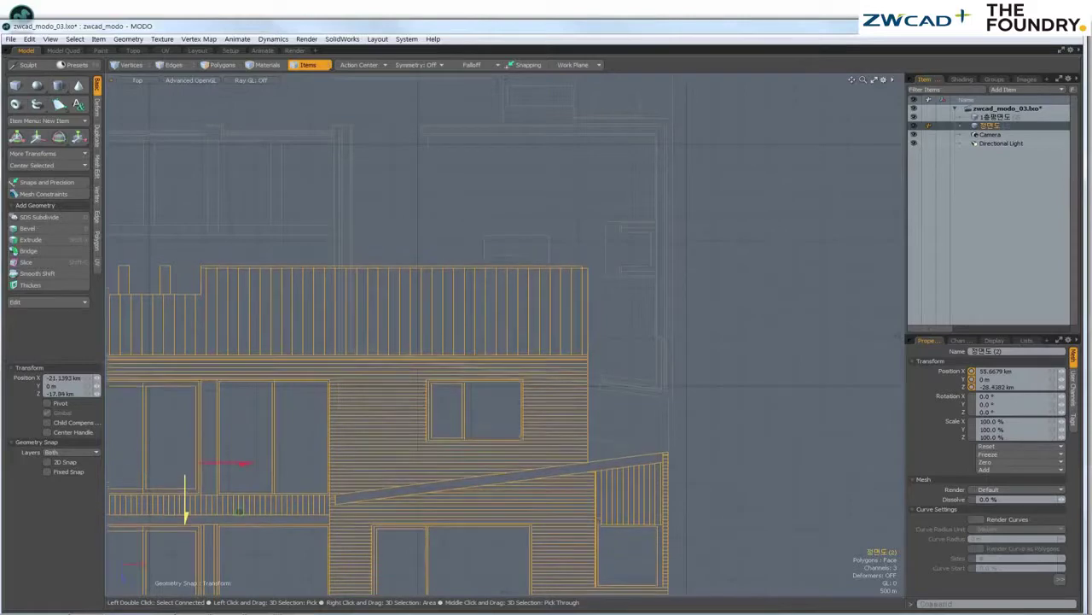
pyautogui.moveTo(243, 410); pyautogui.dragTo(250, 411)
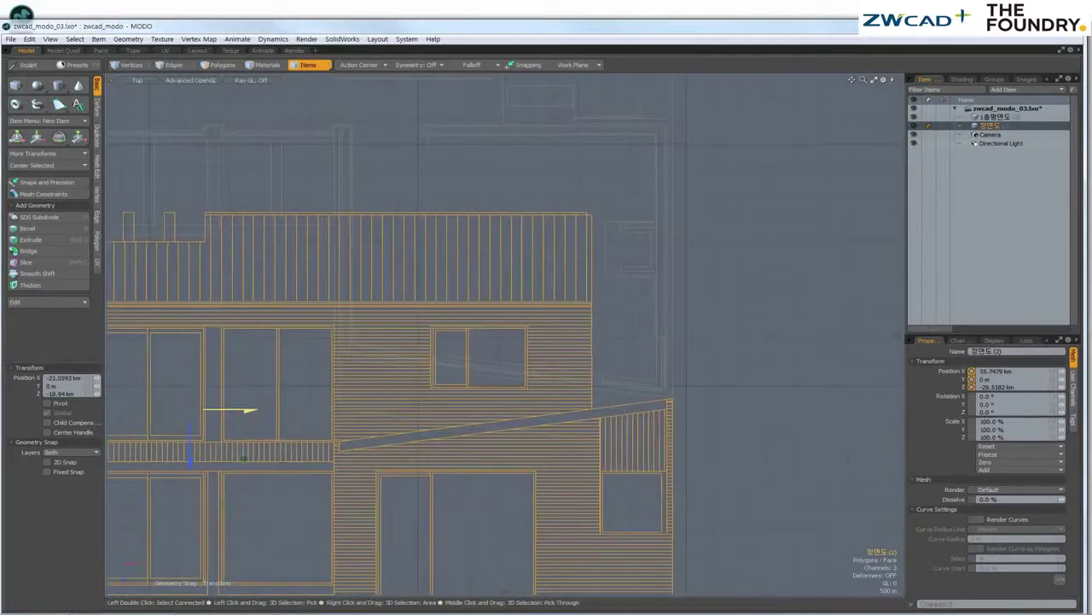
pyautogui.scroll(-2, 468, 205)
pyautogui.hotkey('ctrl', 'space')
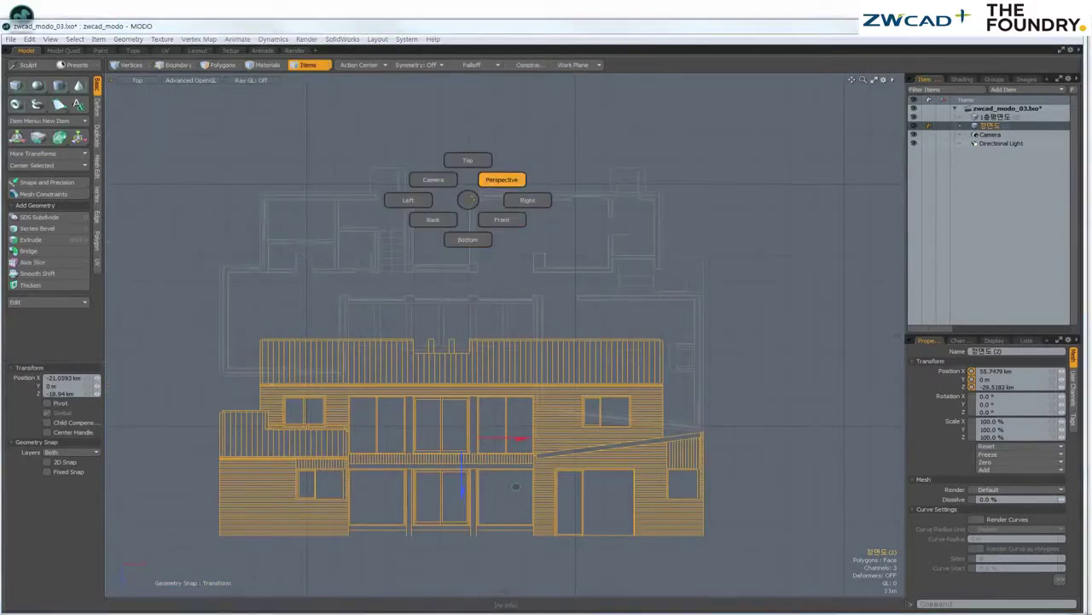
# - Rotate the 정면도 elevation exactly 90° around X so it stands upright
pyautogui.click(501, 179)
pyautogui.keyDown('alt'); pyautogui.moveTo(501, 180); pyautogui.dragTo(580, 282); pyautogui.keyUp('alt')
pyautogui.press('e')
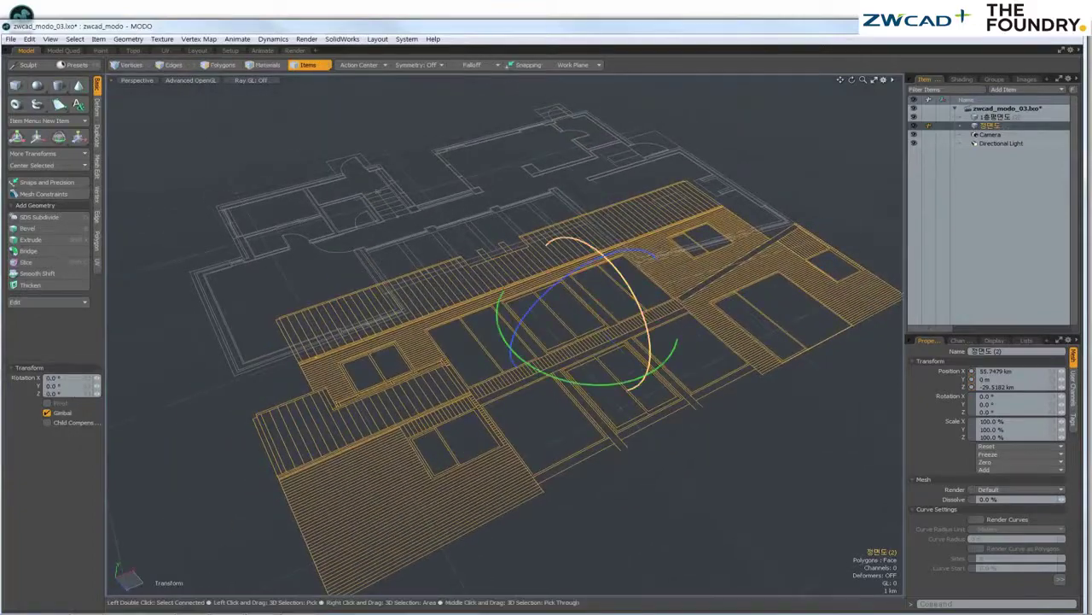
pyautogui.moveTo(650, 341); pyautogui.dragTo(636, 256)
pyautogui.press('Return')
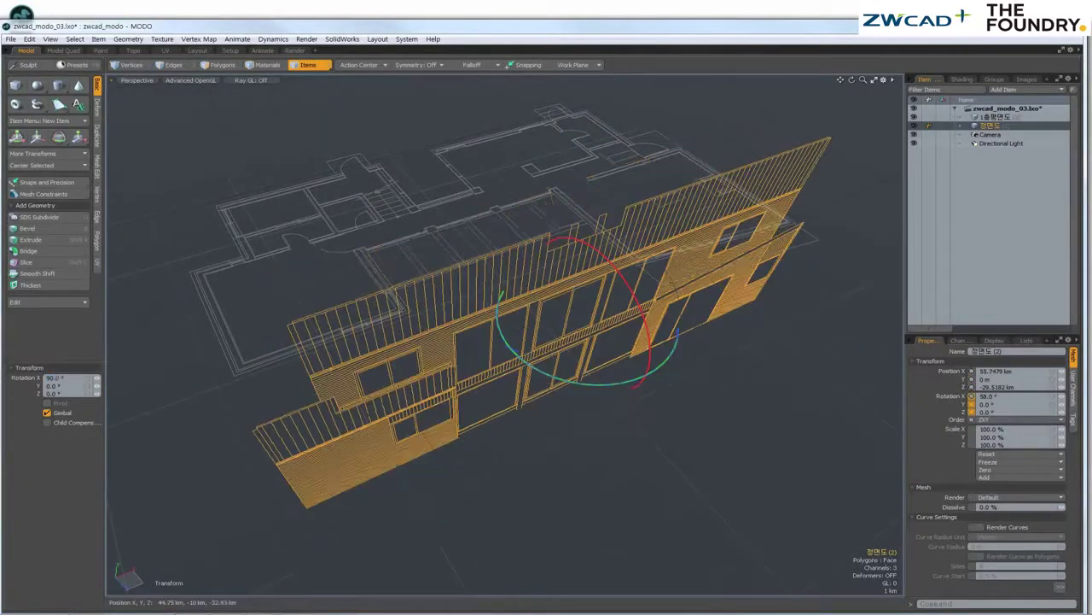
# - Raise the elevation 4.1 km onto the ground and check its placement from several views
pyautogui.hotkey('ctrl', 'space')
pyautogui.click(500, 344)
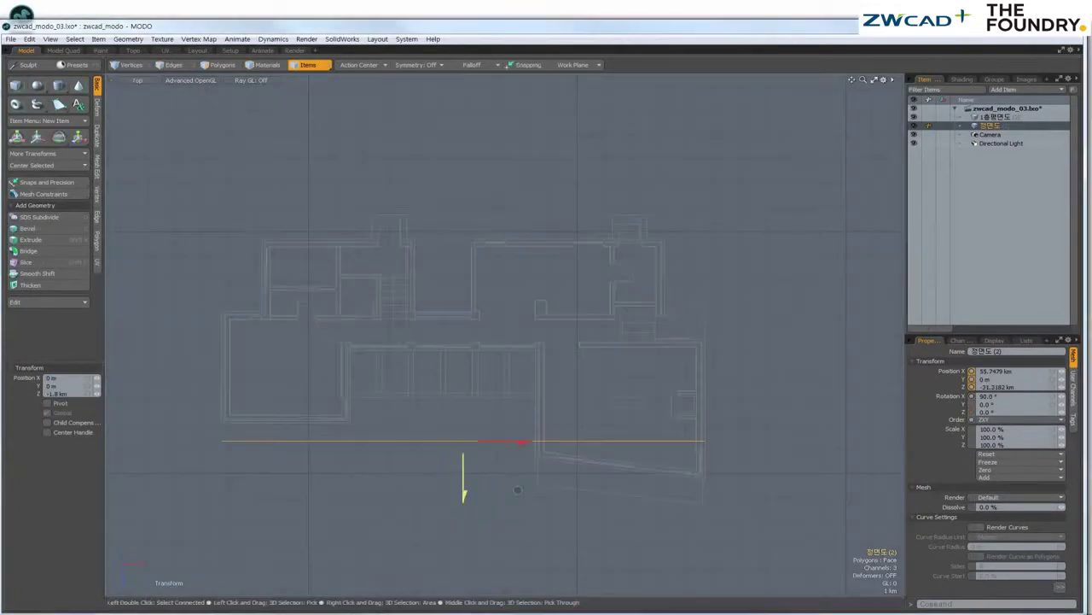
pyautogui.hotkey('ctrl', 'space')
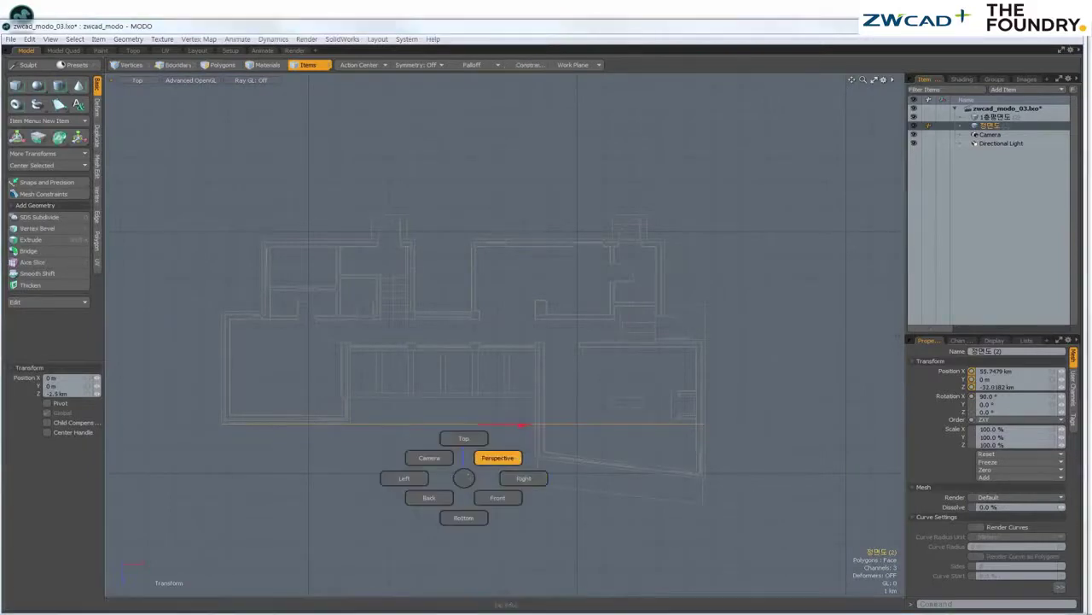
pyautogui.click(495, 456)
pyautogui.hotkey('ctrl', 'space')
pyautogui.hotkey('ctrl', 'space')
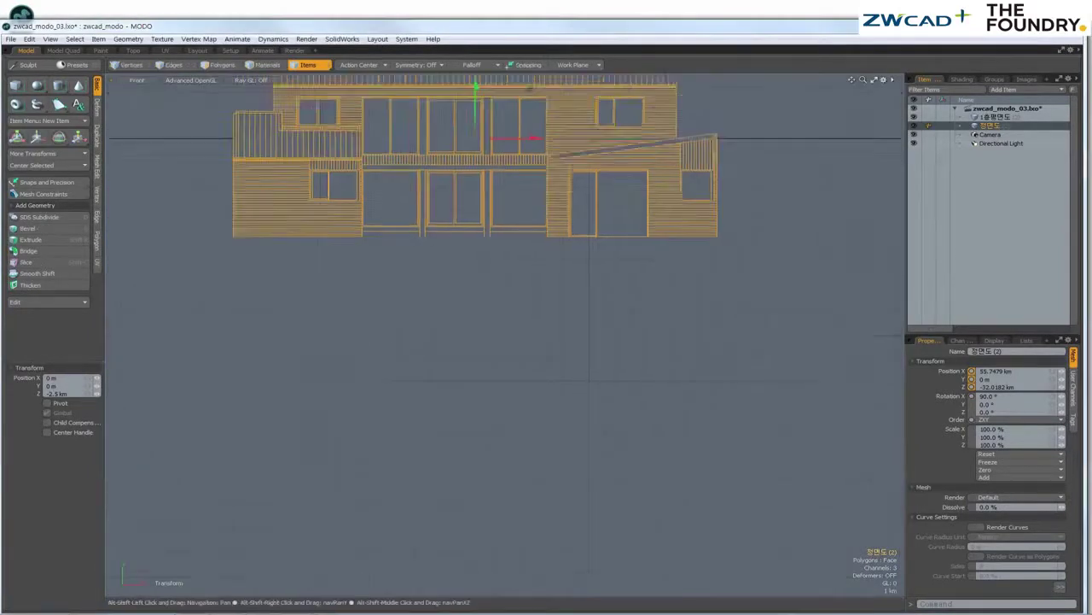
pyautogui.hotkey('ctrl', 'space')
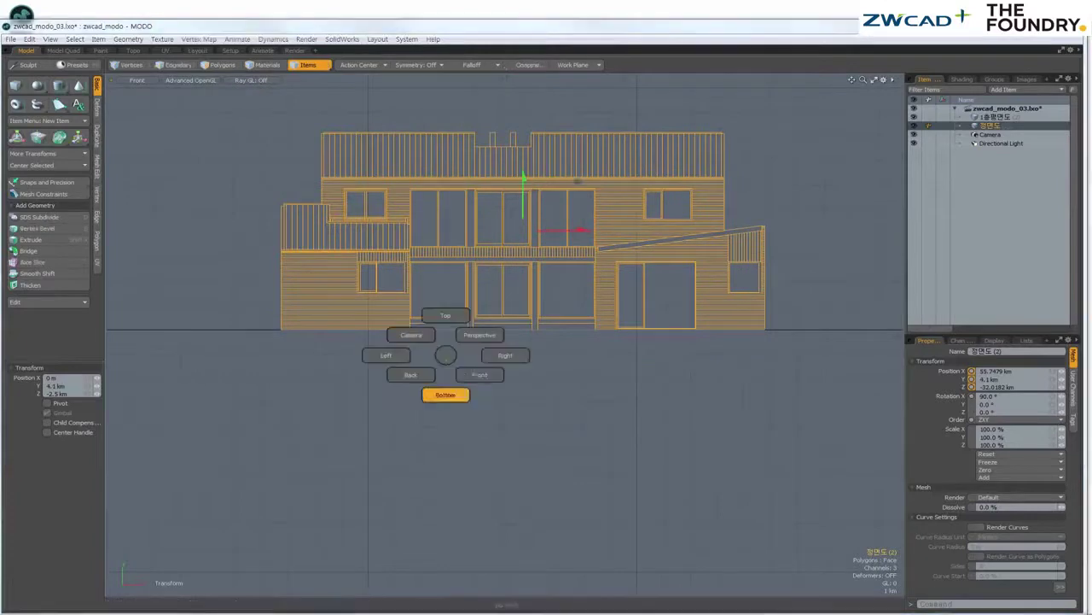
pyautogui.click(444, 392)
pyautogui.keyDown('alt'); pyautogui.moveTo(444, 392); pyautogui.dragTo(683, 322); pyautogui.keyUp('alt')
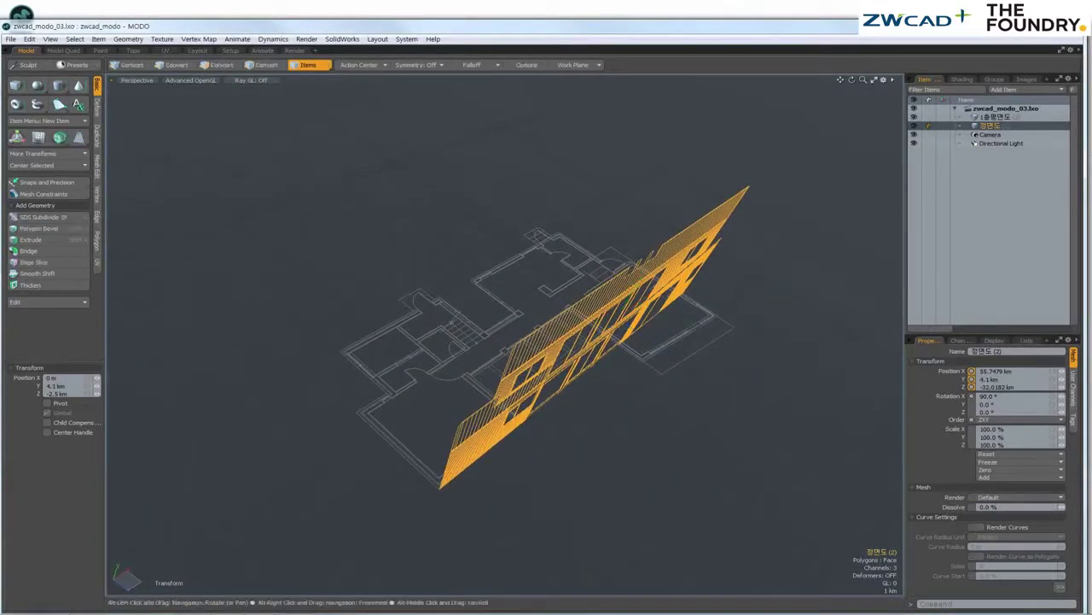
pyautogui.keyDown('alt'); pyautogui.moveTo(546, 342); pyautogui.dragTo(615, 324); pyautogui.keyUp('alt')
pyautogui.click(256, 478)
pyautogui.keyDown('alt'); pyautogui.moveTo(546, 342); pyautogui.dragTo(495, 350); pyautogui.keyUp('alt')
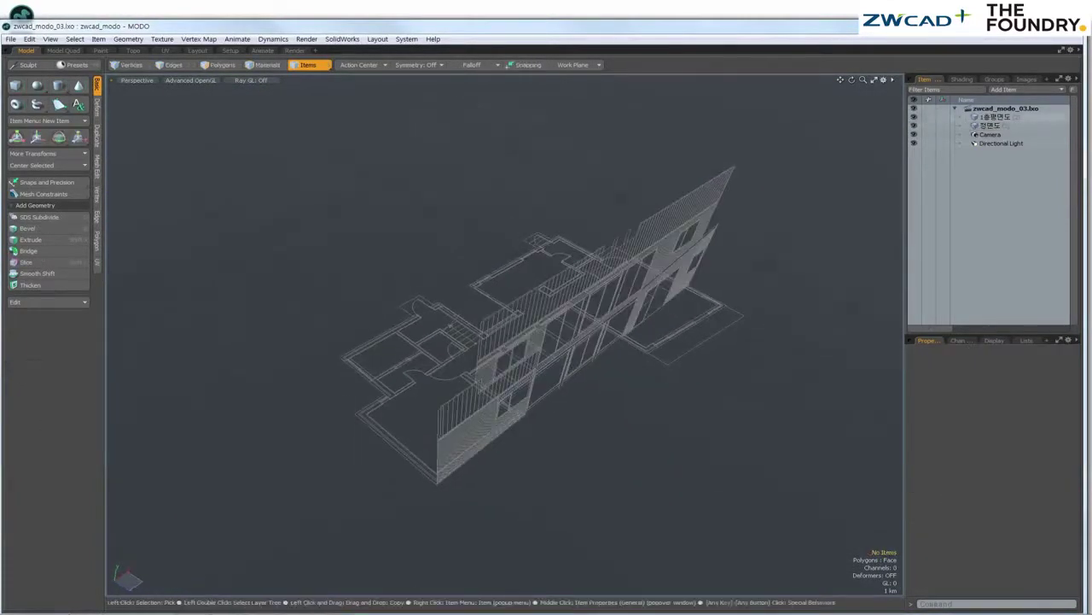
# - Extend the 1층평면도 plan's edges upward into walls 3.24 km tall
pyautogui.click(992, 117)
pyautogui.hotkey('ctrl', 'space')
pyautogui.click(640, 358)
pyautogui.scroll(5, 555, 222)
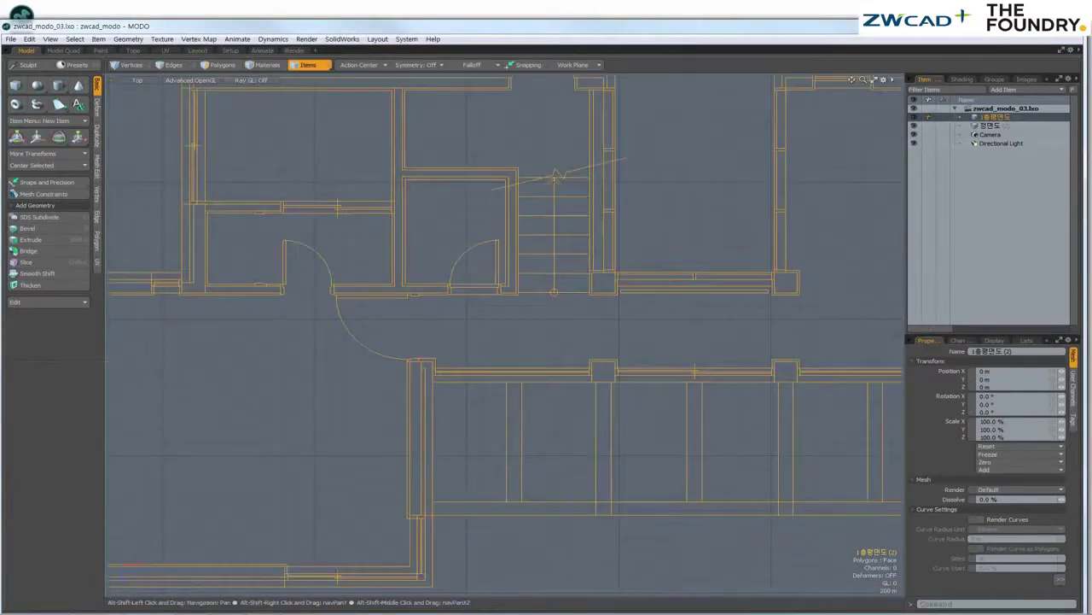
pyautogui.scroll(-2, 504, 333)
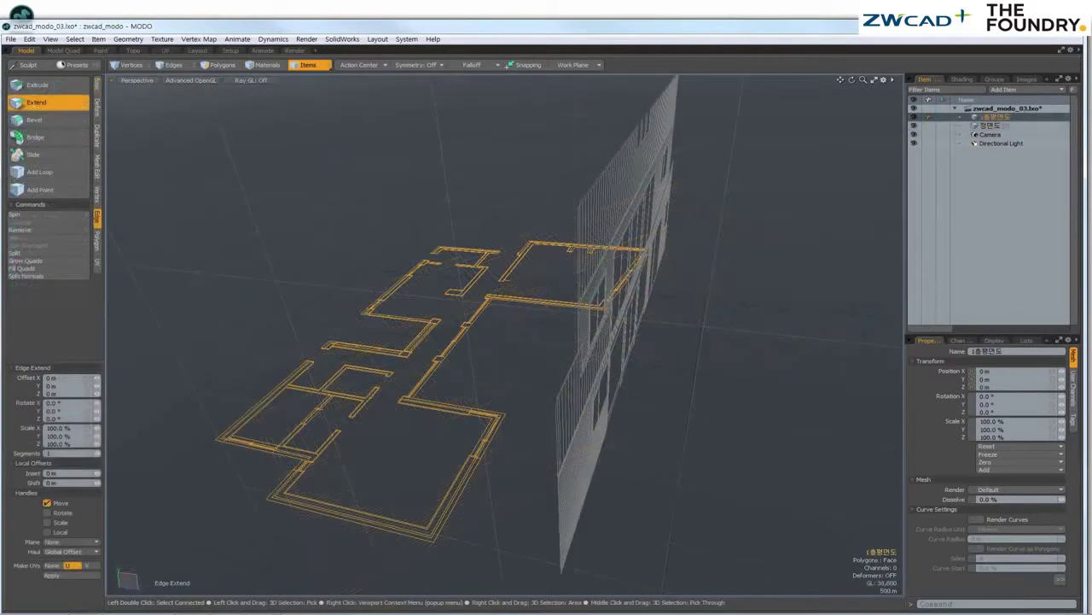
pyautogui.moveTo(484, 316)
pyautogui.mouseDown()
pyautogui.moveTo(491, 290)
pyautogui.moveTo(474, 271)
pyautogui.mouseUp()
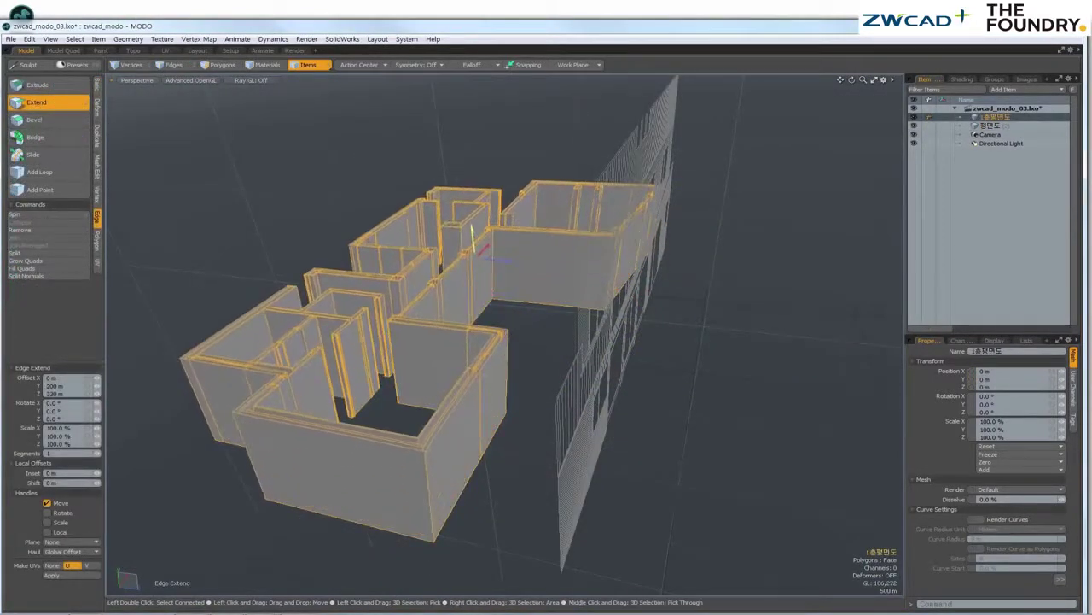
# - Inspect the extended walls from the front and perspective views
pyautogui.hotkey('ctrl', 'space')
pyautogui.click(507, 292)
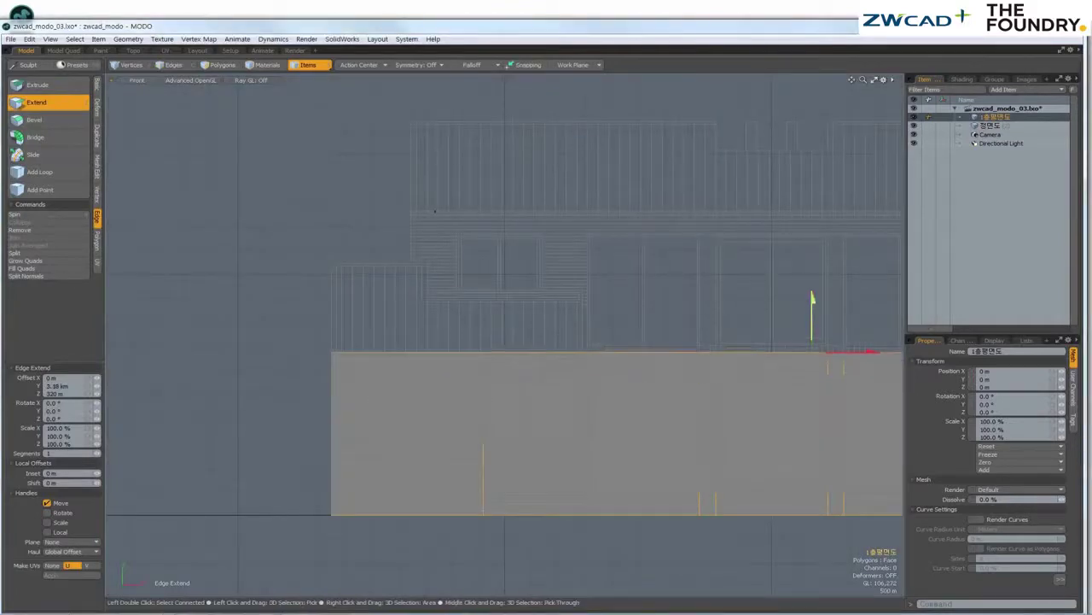
pyautogui.scroll(-3, 813, 316)
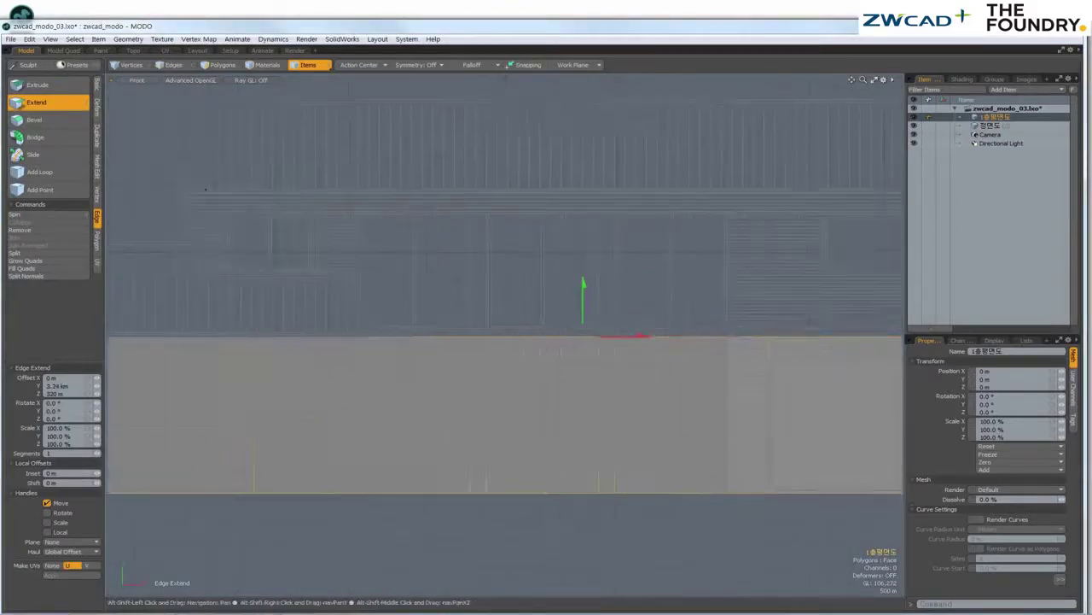
pyautogui.scroll(-3, 812, 316)
pyautogui.hotkey('ctrl', 'space')
pyautogui.click(568, 387)
pyautogui.keyDown('alt'); pyautogui.moveTo(503, 358); pyautogui.dragTo(546, 350); pyautogui.keyUp('alt')
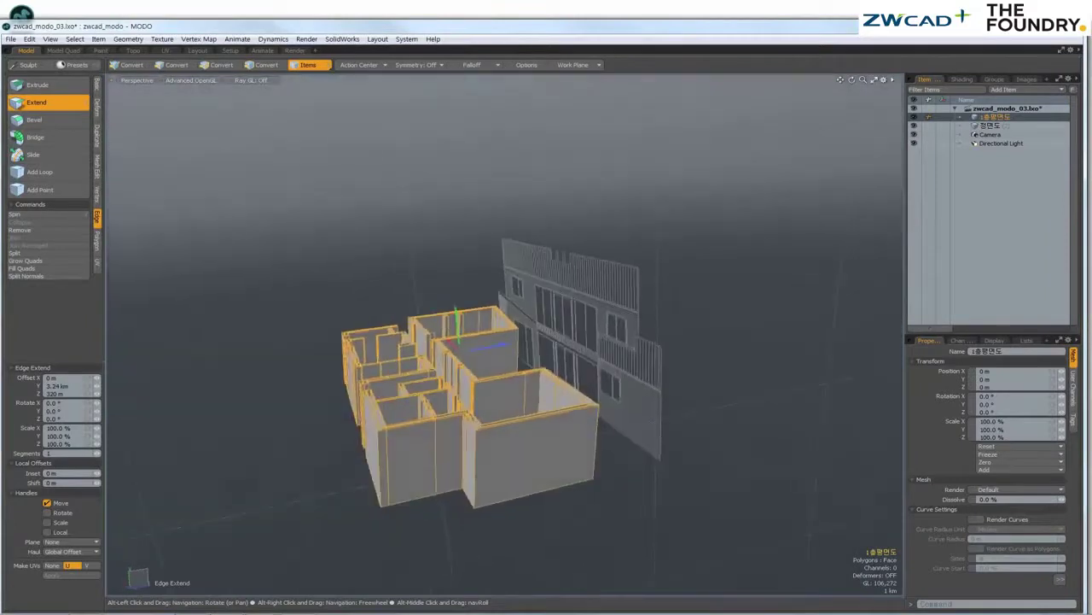
pyautogui.hotkey('ctrl', 'space')
pyautogui.click(555, 375)
pyautogui.hotkey('ctrl', 'space')
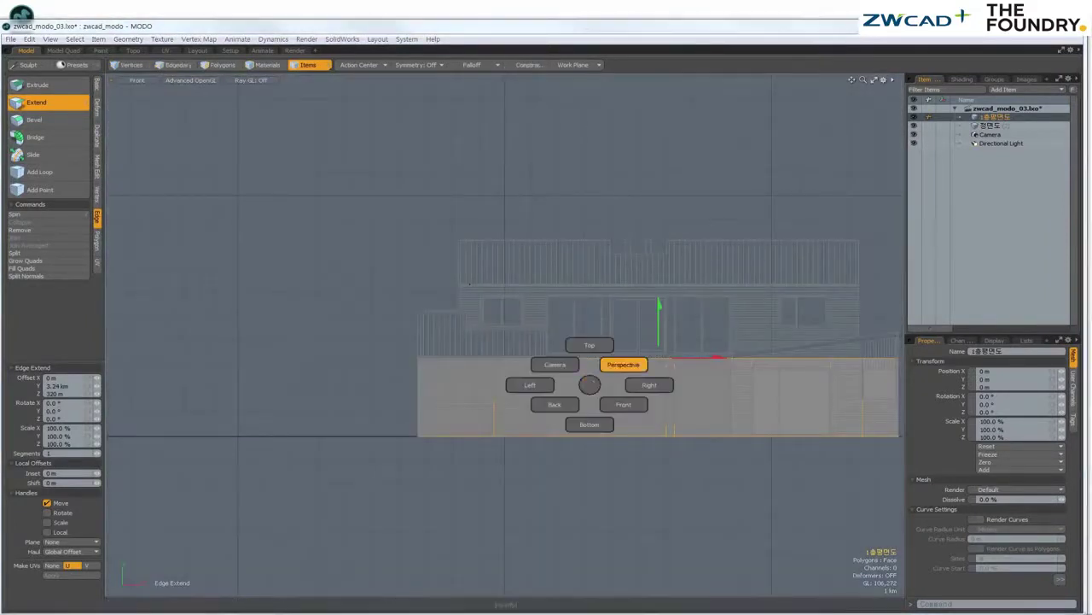
# - Fix the Z offset in Right view so the walls rise straight, then recheck
pyautogui.click(649, 384)
pyautogui.scroll(3, 512, 376)
pyautogui.scroll(3, 512, 375)
pyautogui.moveTo(605, 334)
pyautogui.mouseDown()
pyautogui.moveTo(630, 335)
pyautogui.moveTo(304, 311)
pyautogui.moveTo(453, 288)
pyautogui.mouseUp()
pyautogui.hotkey('ctrl', 'space')
pyautogui.click(524, 392)
pyautogui.hotkey('ctrl', 'space')
pyautogui.click(546, 282)
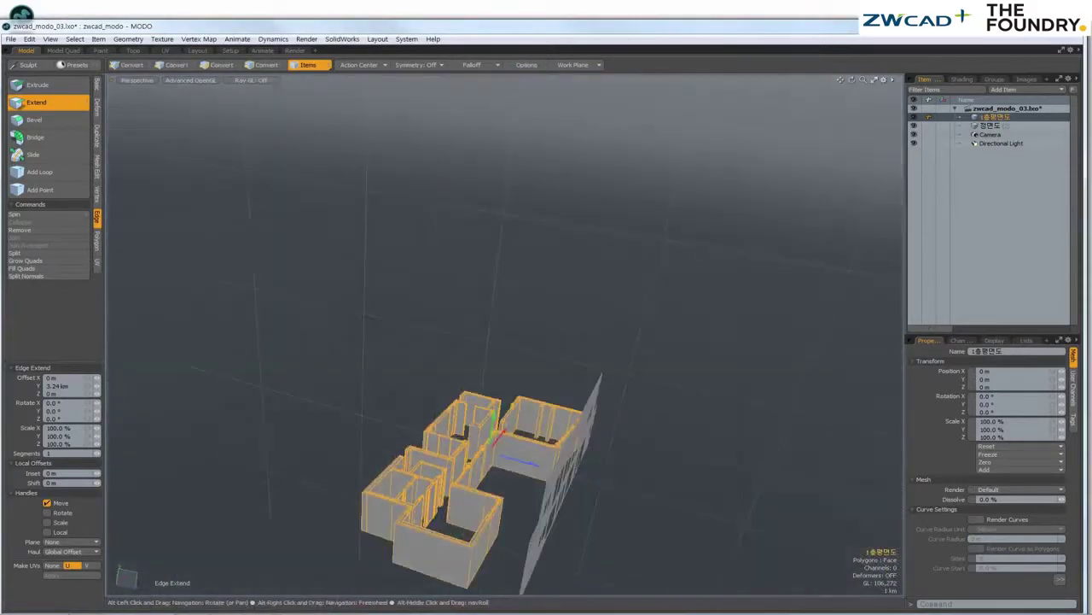
pyautogui.hotkey('ctrl', 'space')
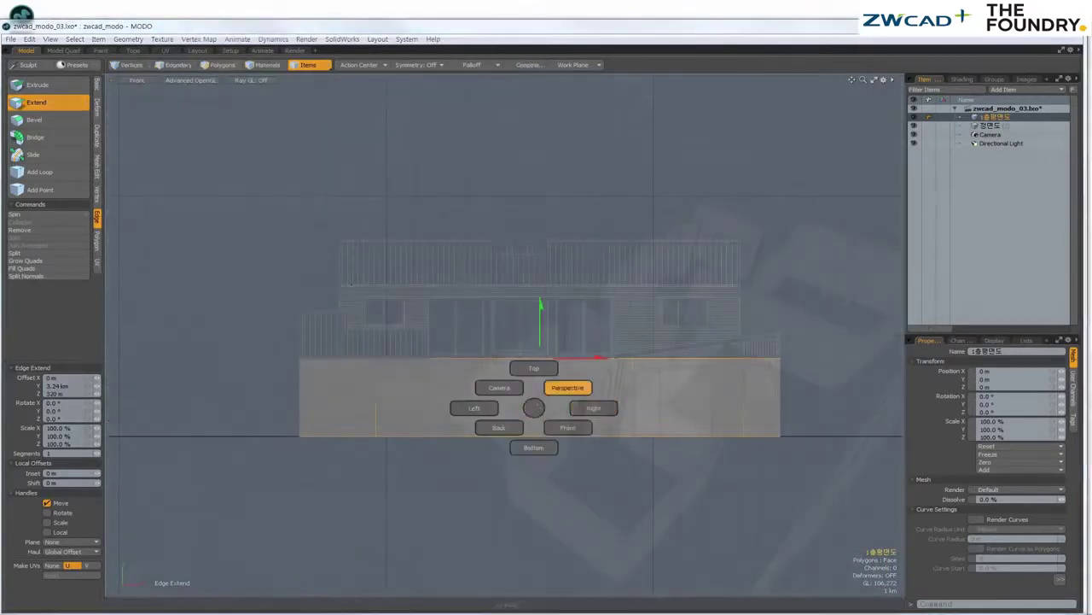
pyautogui.click(566, 387)
pyautogui.press('3')
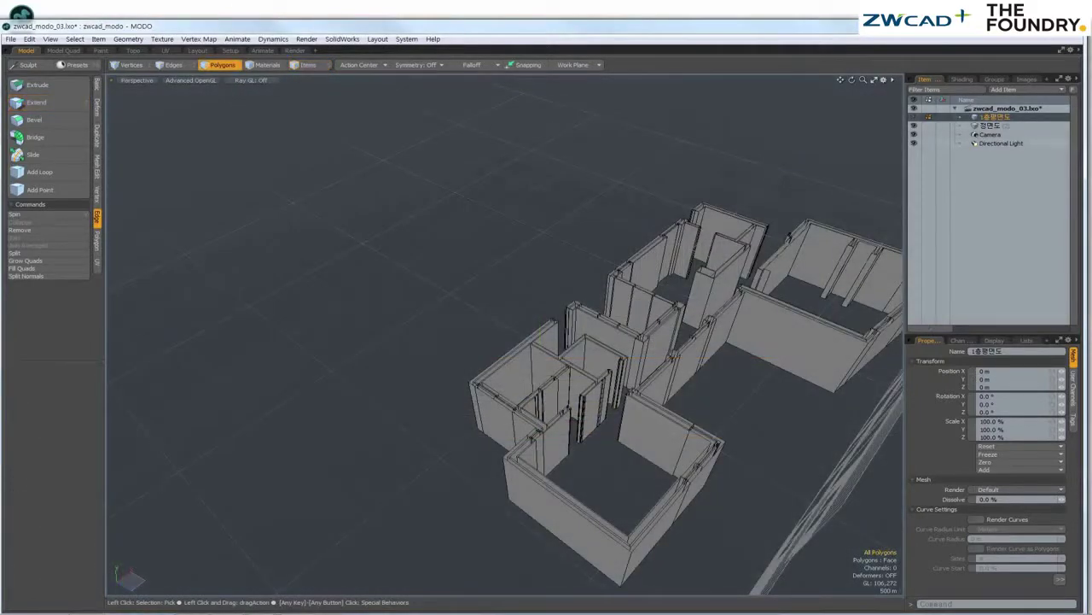
# - Hide the first-floor wall mesh and import the second-floor plan drawing
pyautogui.press('5')
pyautogui.press('h')
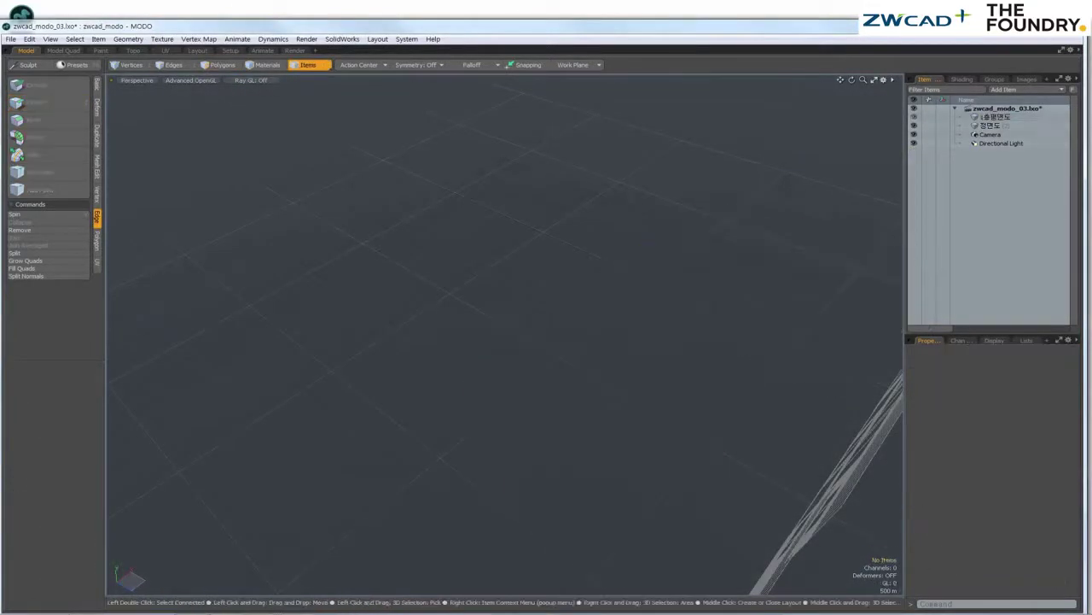
pyautogui.click(12, 39)
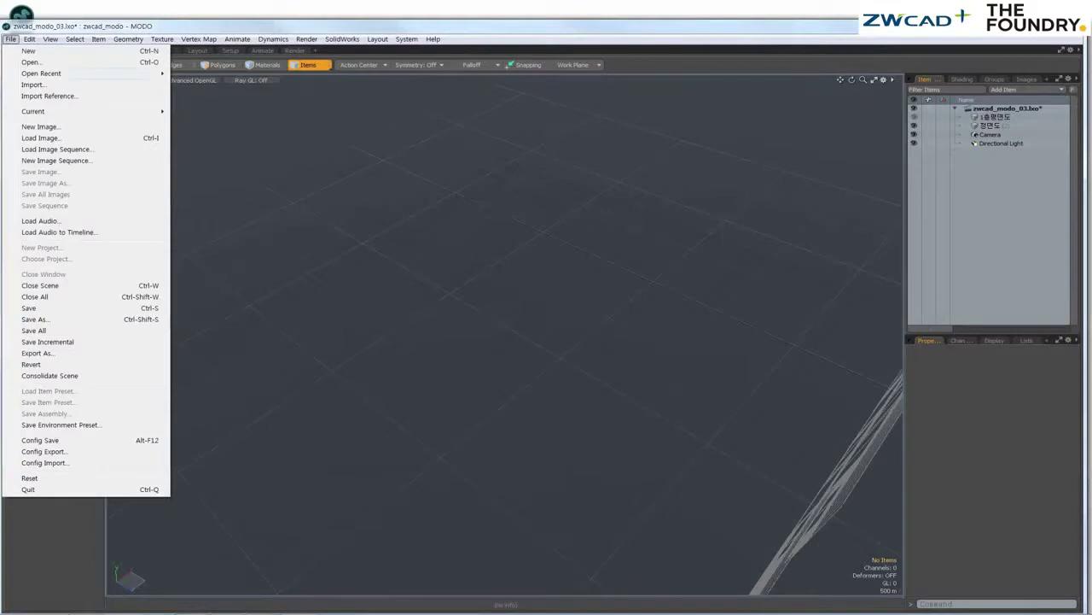
pyautogui.click(31, 85)
pyautogui.click(204, 68)
pyautogui.doubleClick(145, 116)
pyautogui.doubleClick(145, 116)
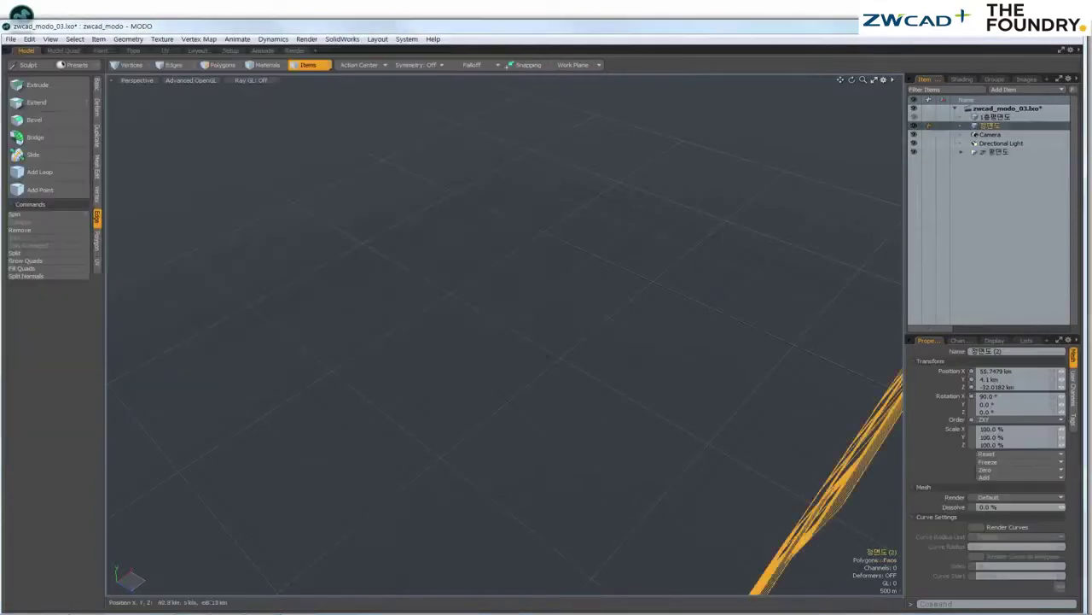
pyautogui.press('a')
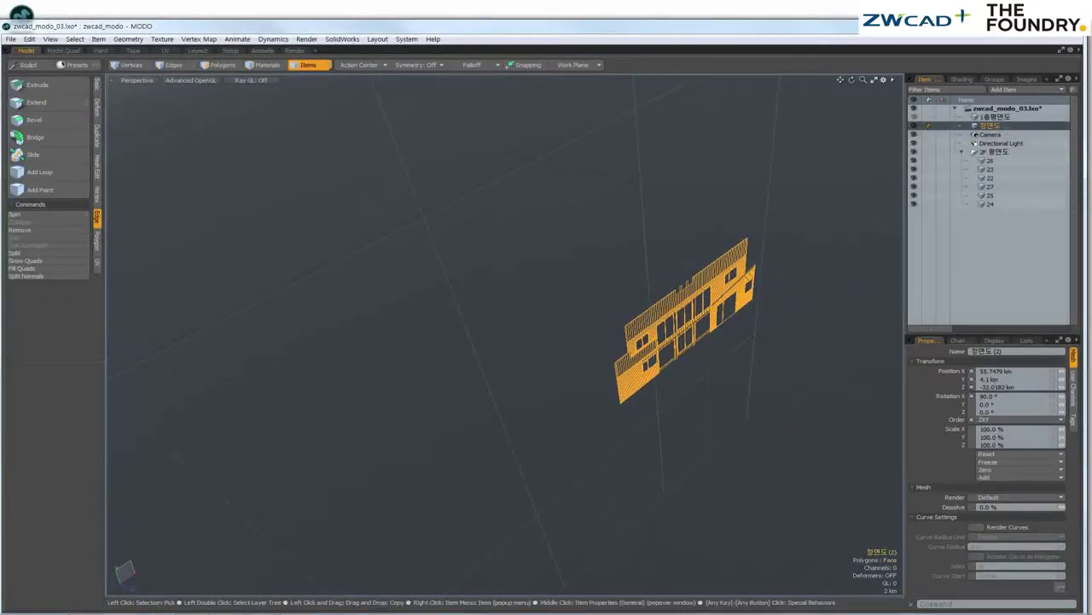
# - Create a new mesh and cut-paste the plan's layers, starting with layer 24, into it
pyautogui.click(990, 204)
pyautogui.press('a')
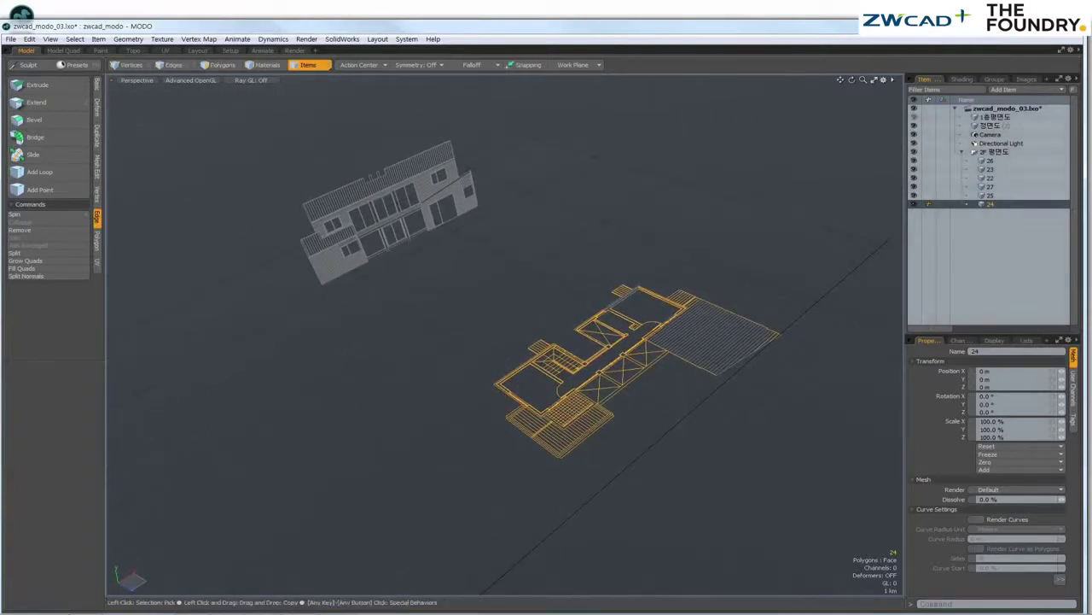
pyautogui.press('n')
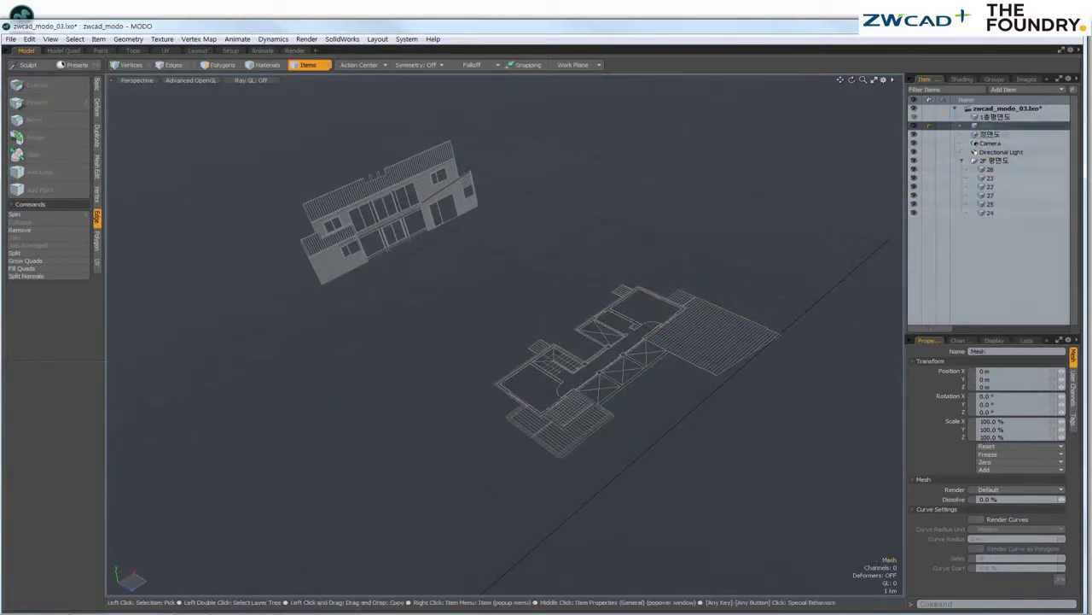
pyautogui.click(990, 212)
pyautogui.hotkey('ctrl', 'x')
pyautogui.click(988, 125)
pyautogui.hotkey('ctrl', 'v')
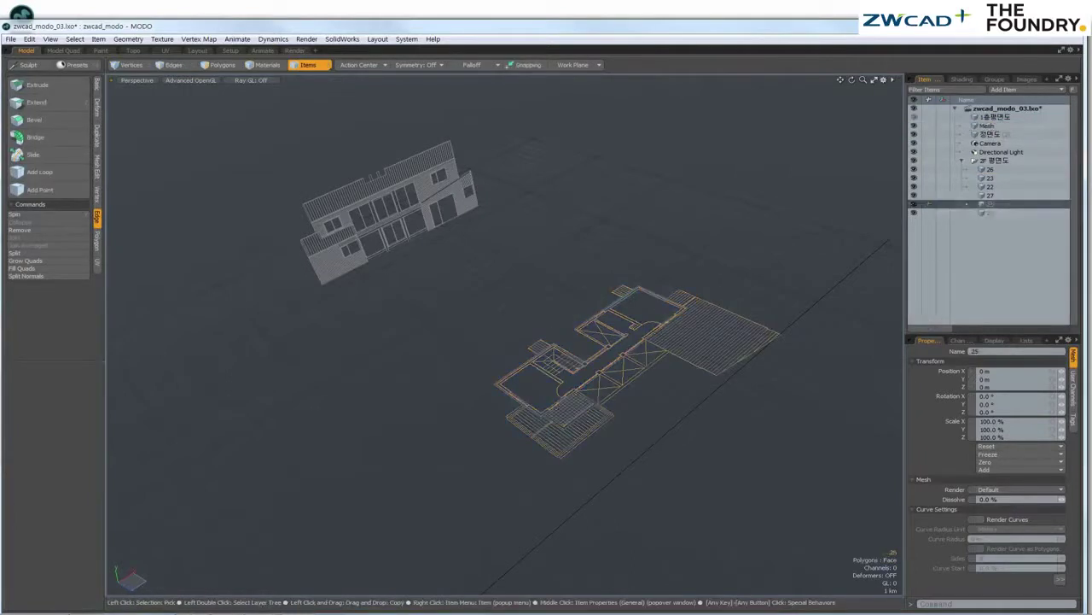
pyautogui.click(990, 187)
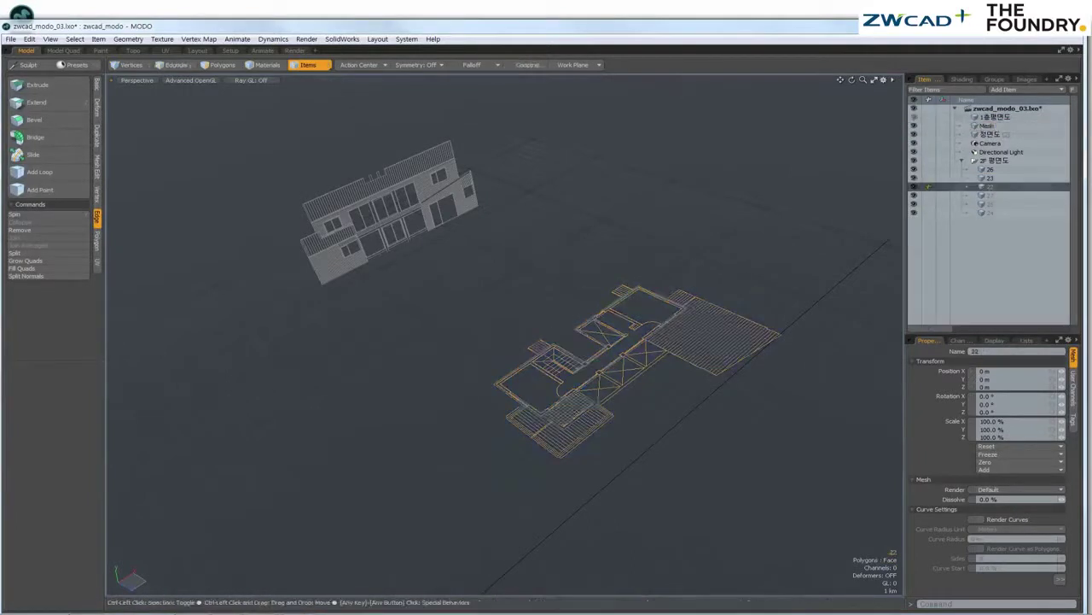
pyautogui.hotkey('ctrl', 'x')
pyautogui.click(988, 125)
pyautogui.hotkey('ctrl', 'v')
# - Delete the 2F plan group and rename the combined mesh to 2층평면도
pyautogui.click(987, 169)
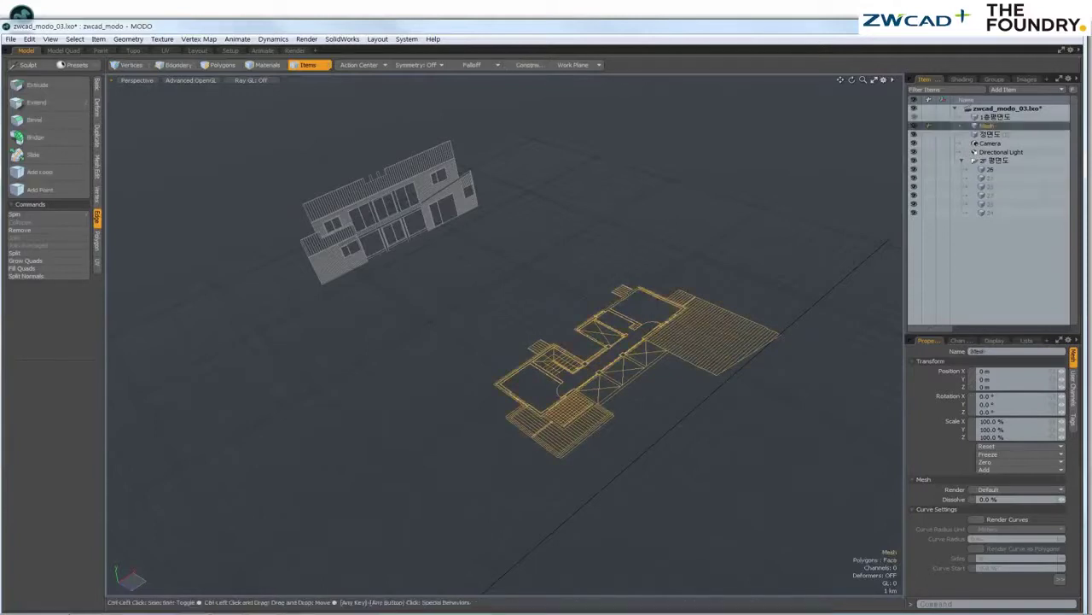
pyautogui.click(995, 161)
pyautogui.rightClick(995, 159)
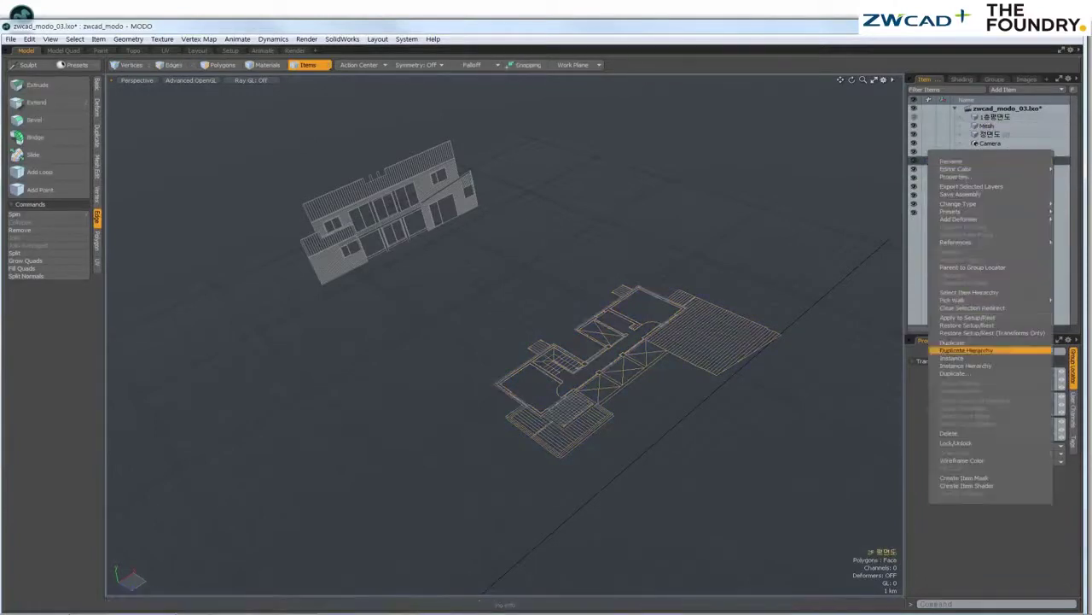
pyautogui.click(990, 433)
pyautogui.click(627, 299)
pyautogui.click(987, 126)
pyautogui.write('2층평면도')
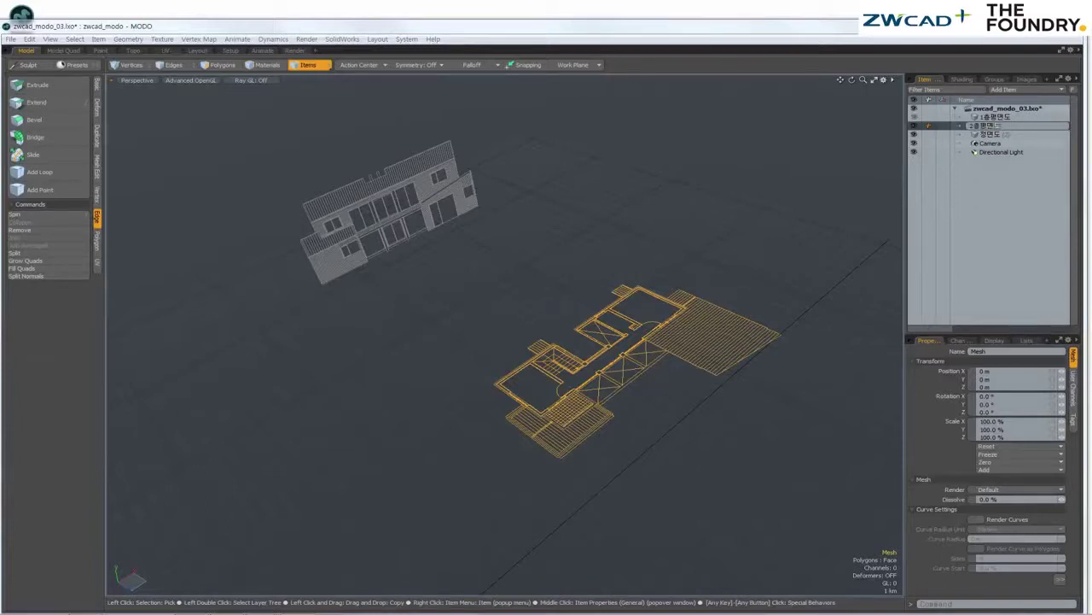
pyautogui.click(342, 470)
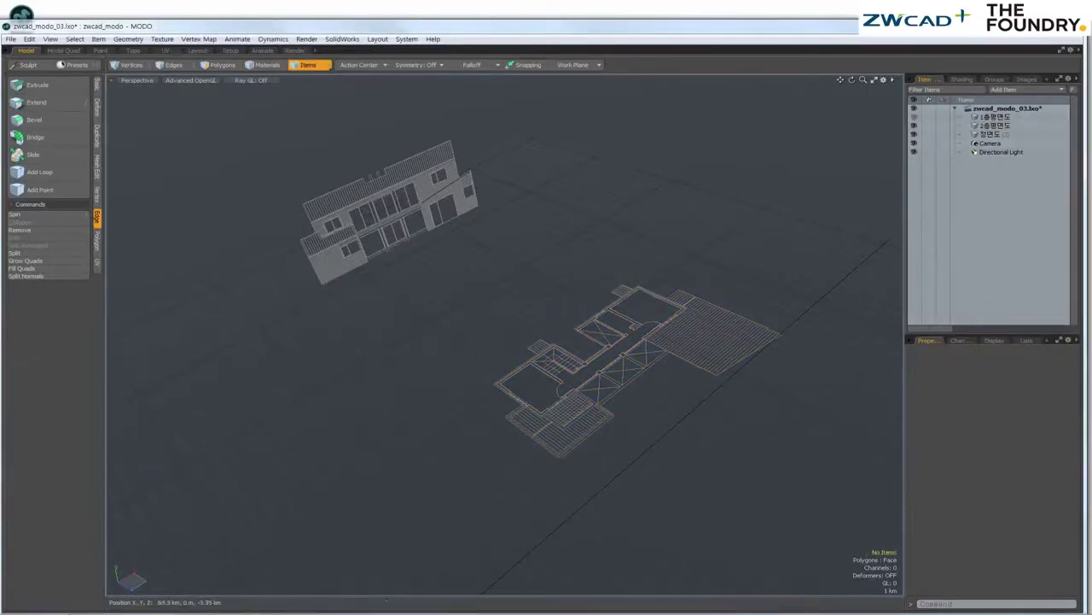
pyautogui.click(597, 367)
pyautogui.scroll(-5, 597, 367)
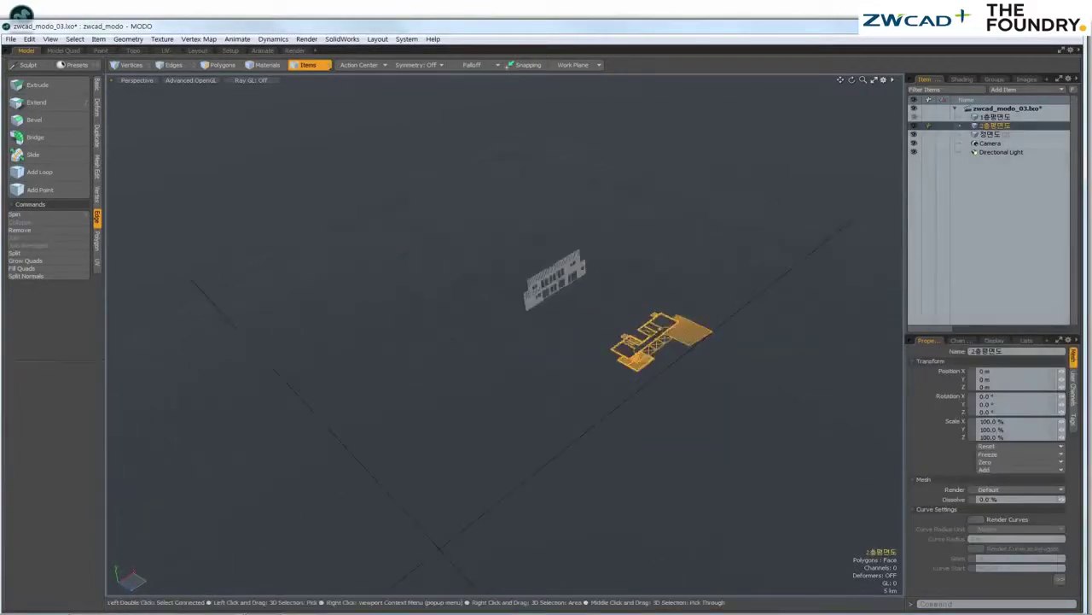
pyautogui.scroll(3, 693, 331)
pyautogui.scroll(-3, 396, 289)
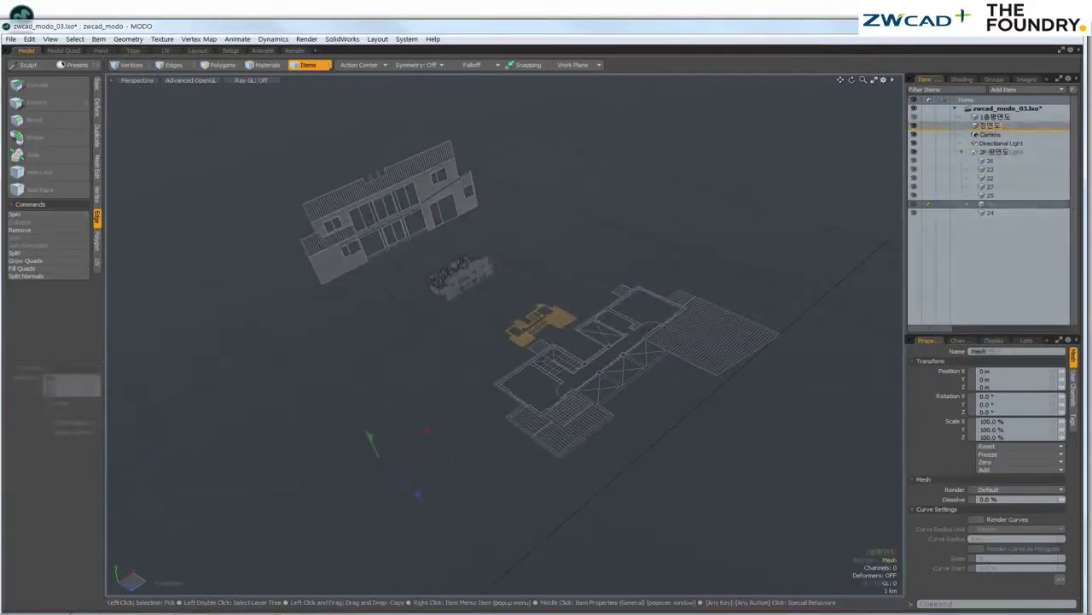
pyautogui.click(29, 38)
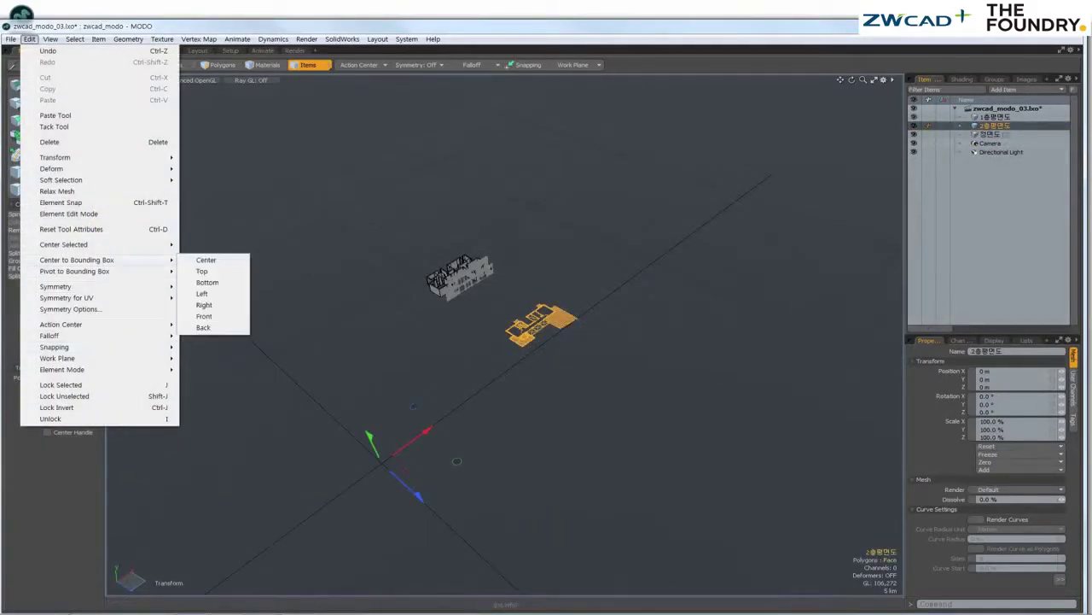
# - Centre the 2층평면도 plan and raise it to 3.26 km above the first floor
pyautogui.click(205, 259)
pyautogui.scroll(3, 529, 333)
pyautogui.scroll(3, 529, 333)
pyautogui.scroll(-3, 531, 333)
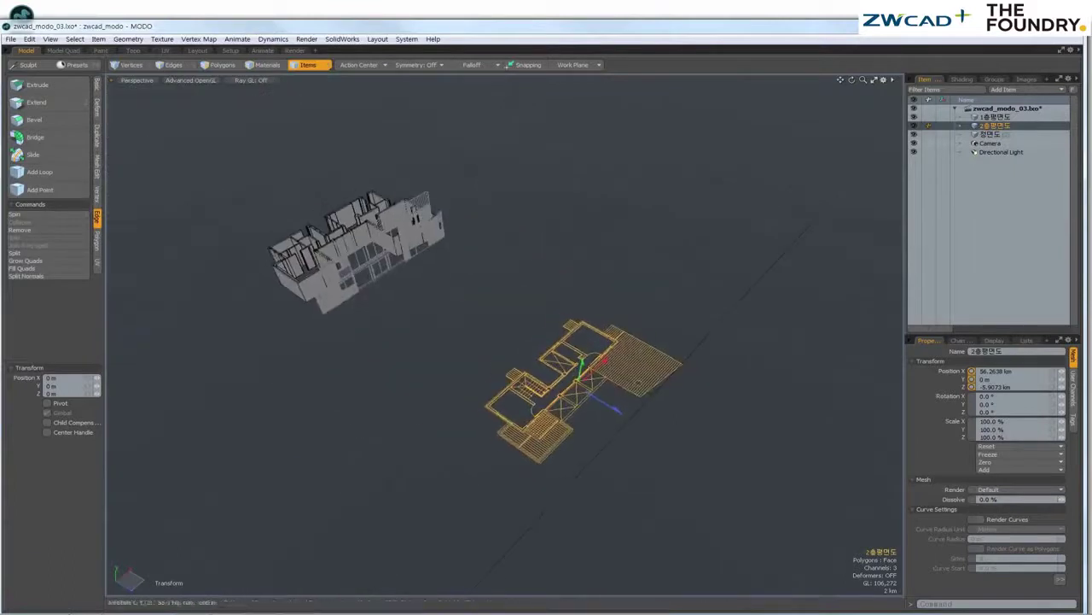
pyautogui.moveTo(576, 388); pyautogui.dragTo(380, 271)
pyautogui.hotkey('ctrl', 'space')
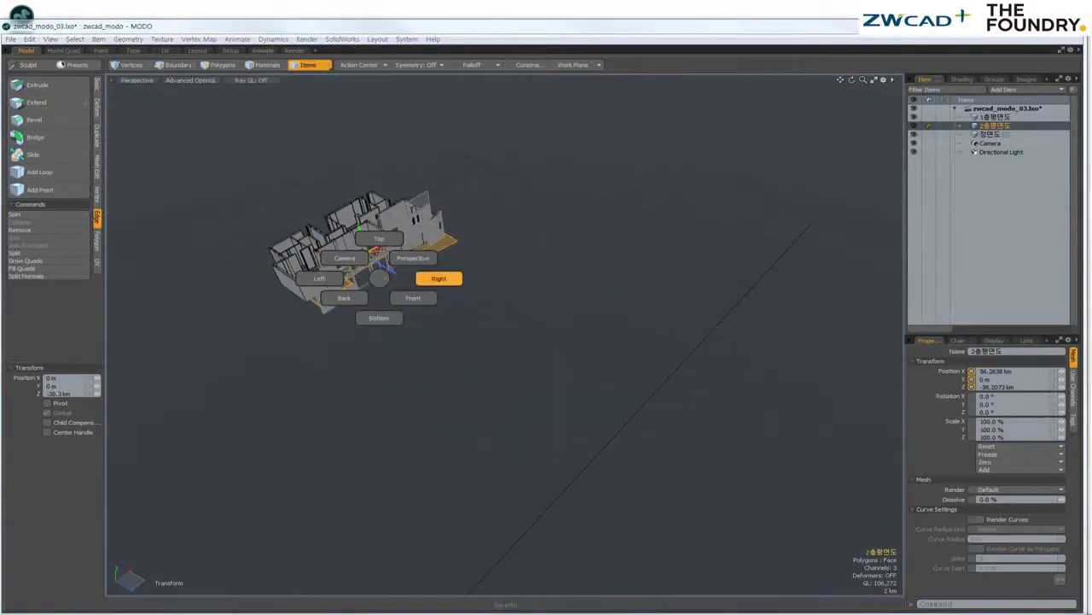
pyautogui.click(413, 298)
pyautogui.scroll(-3, 270, 96)
pyautogui.scroll(6, 269, 96)
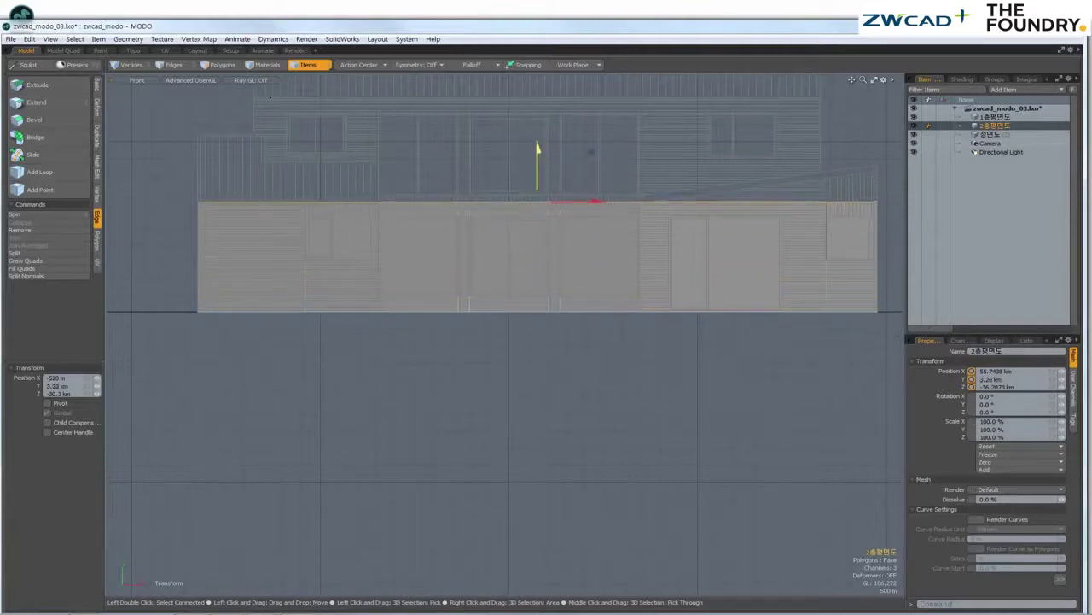
# - Shift the 2층평면도 plan along Z to line up over the first-floor walls
pyautogui.hotkey('ctrl', 'space')
pyautogui.click(537, 196)
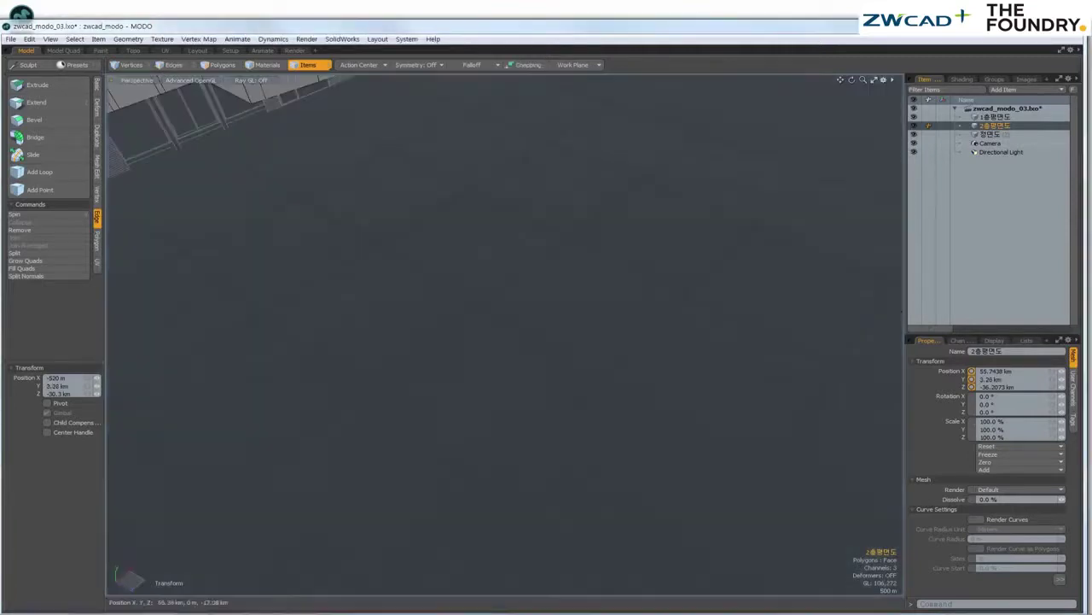
pyautogui.scroll(3, 503, 333)
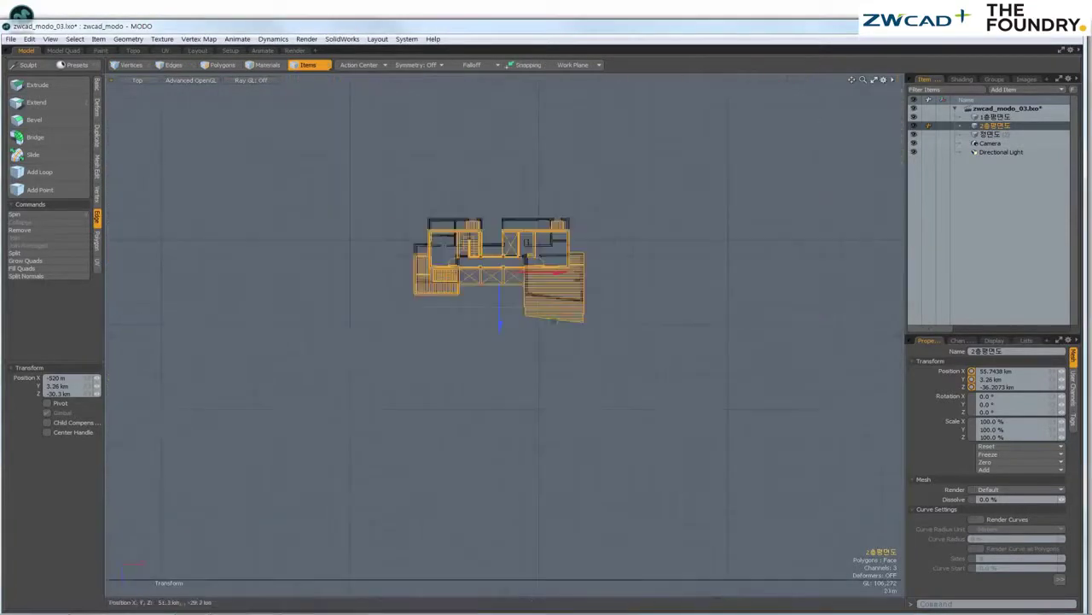
pyautogui.scroll(3, 581, 256)
pyautogui.moveTo(581, 286)
pyautogui.mouseDown()
pyautogui.moveTo(509, 363)
pyautogui.moveTo(564, 444)
pyautogui.mouseUp()
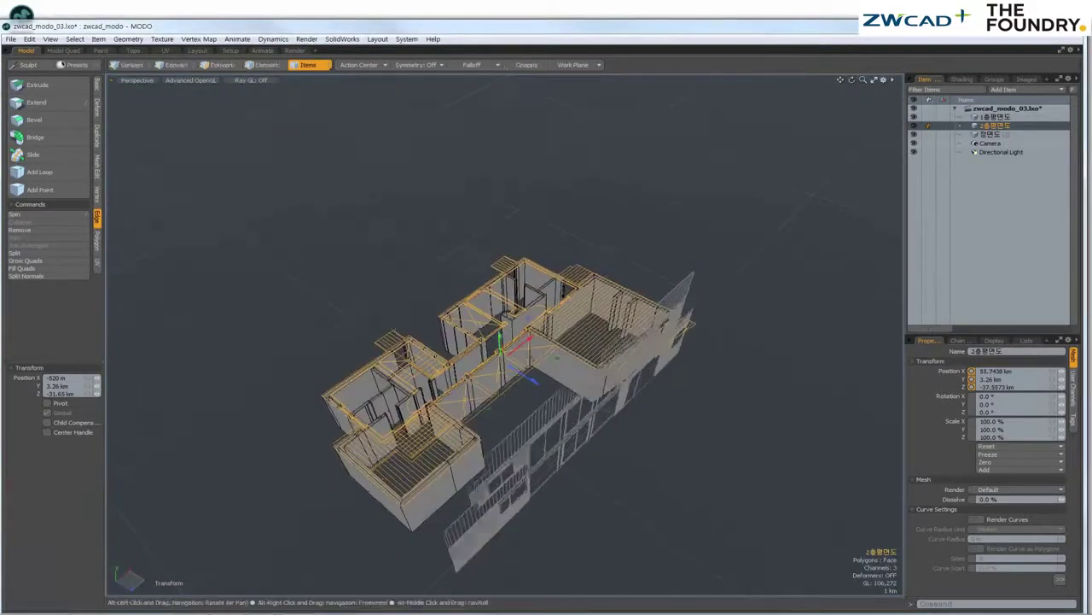
pyautogui.hotkey('shift', 'x')
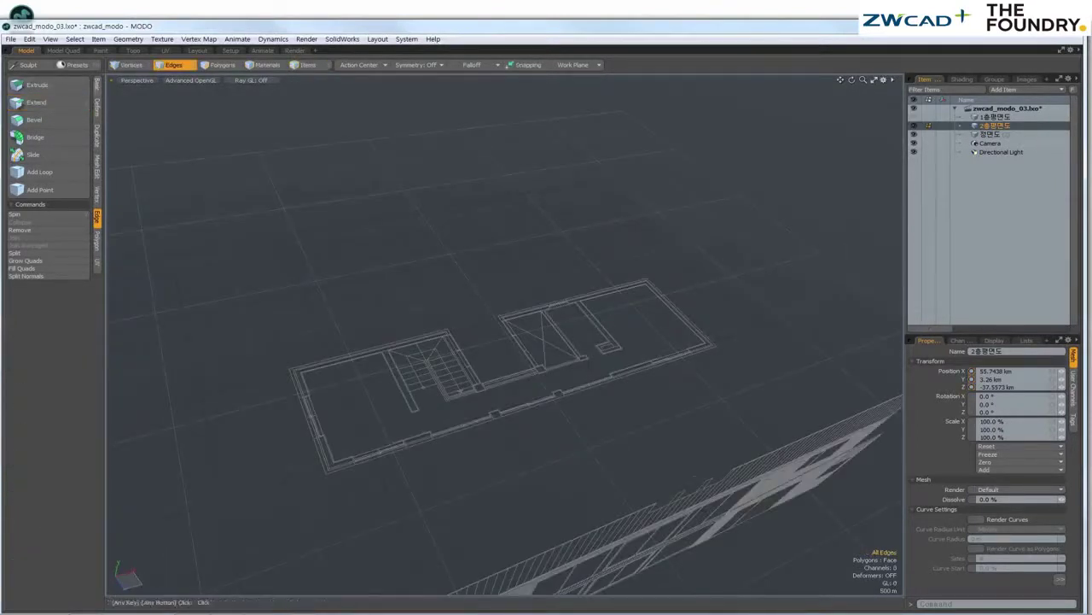
# - Select the whole 2층평면도 plan and extend its outlines upward into walls
pyautogui.click(96, 135)
pyautogui.click(97, 218)
pyautogui.click(36, 103)
pyautogui.press('5')
pyautogui.press('x')
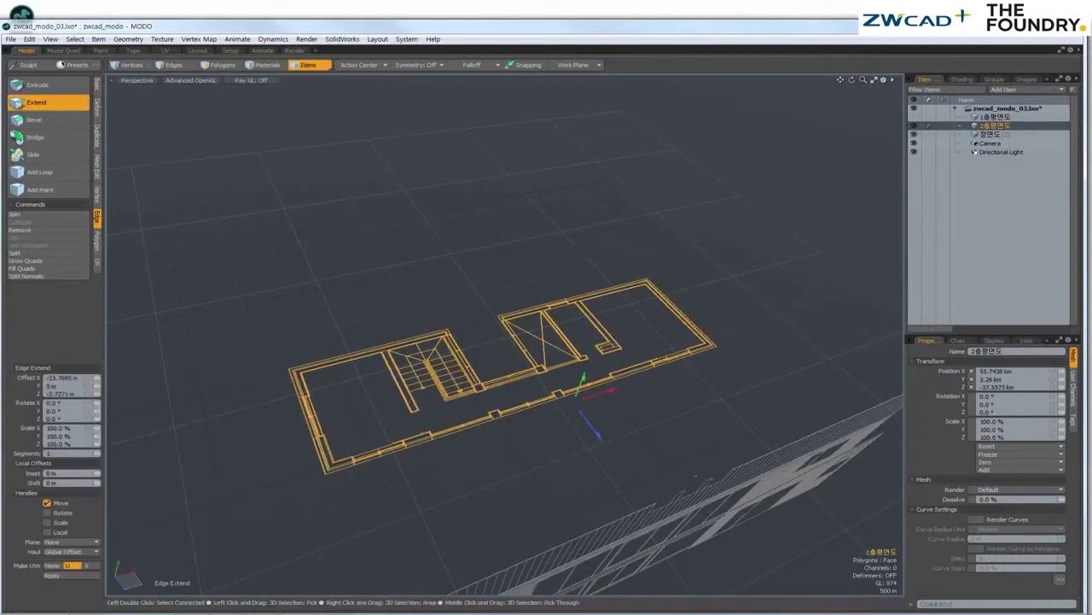
pyautogui.moveTo(583, 381); pyautogui.dragTo(597, 337)
# - Raise the second-floor walls higher in Front view, finish, and select Base Material
pyautogui.hotkey('ctrl', 'space')
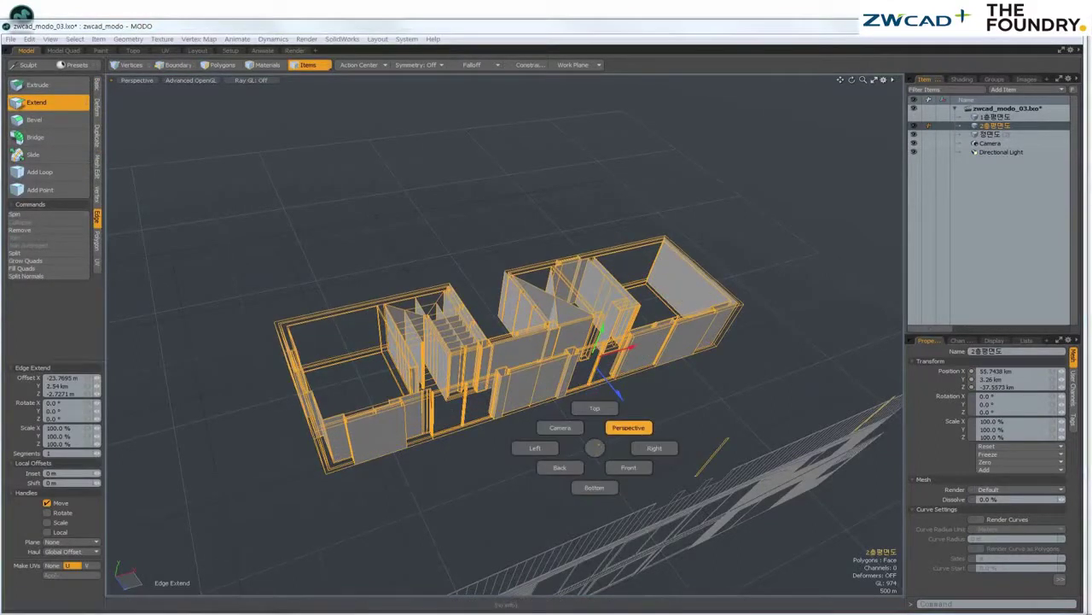
pyautogui.click(628, 467)
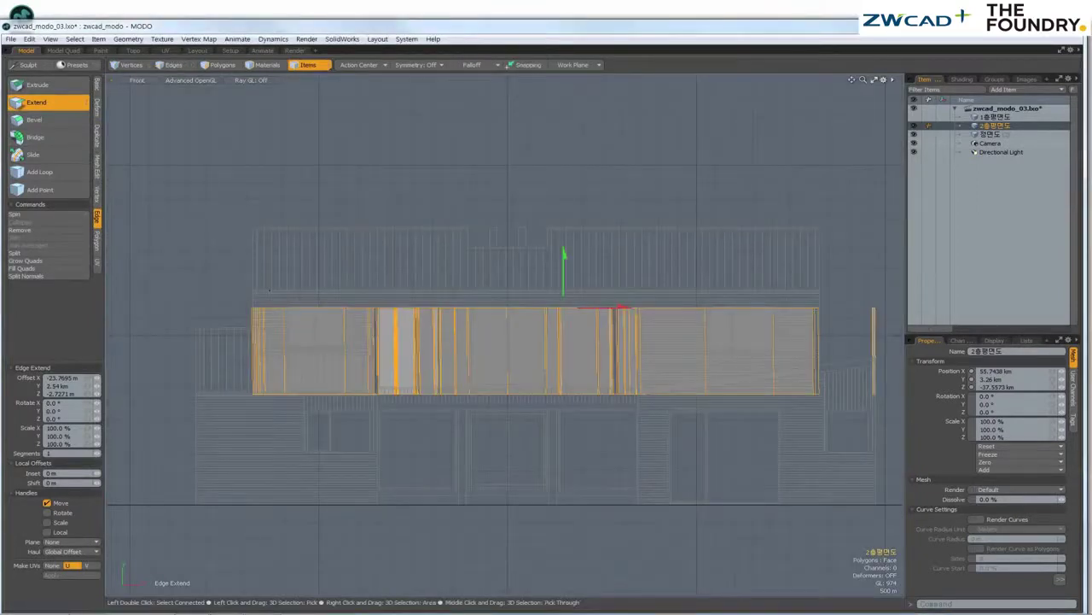
pyautogui.moveTo(564, 273)
pyautogui.mouseDown()
pyautogui.moveTo(564, 256)
pyautogui.moveTo(648, 281)
pyautogui.mouseUp()
pyautogui.hotkey('ctrl', 'space')
pyautogui.click(605, 268)
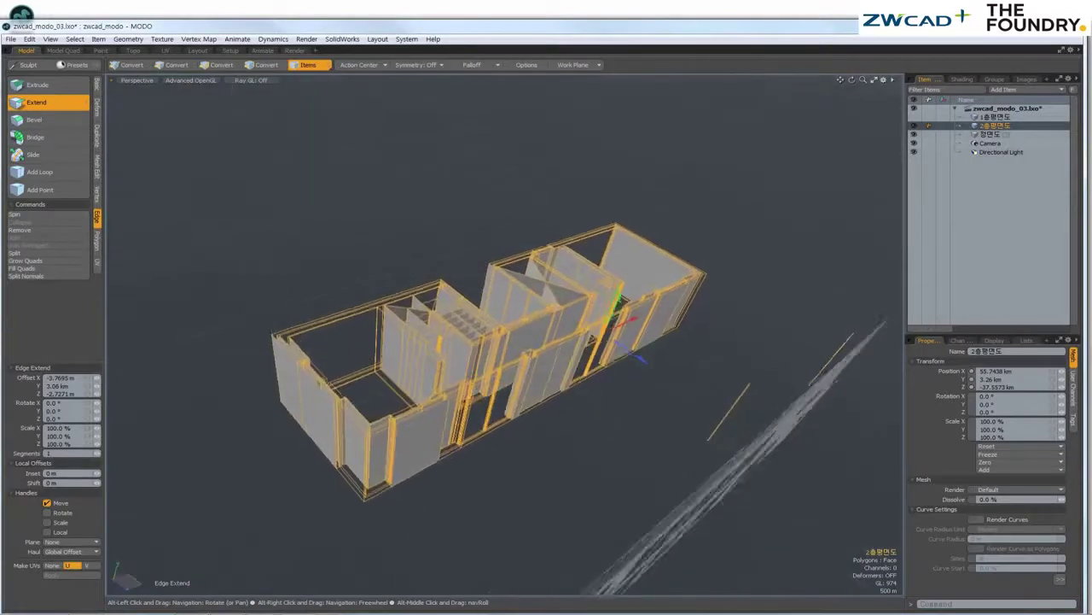
pyautogui.press('Escape')
pyautogui.moveTo(503, 333)
pyautogui.keyDown('alt'); pyautogui.mouseDown()
pyautogui.moveTo(529, 324)
pyautogui.moveTo(512, 342)
pyautogui.moveTo(521, 337)
pyautogui.mouseUp(); pyautogui.keyUp('alt')
pyautogui.click(961, 79)
pyautogui.click(972, 152)
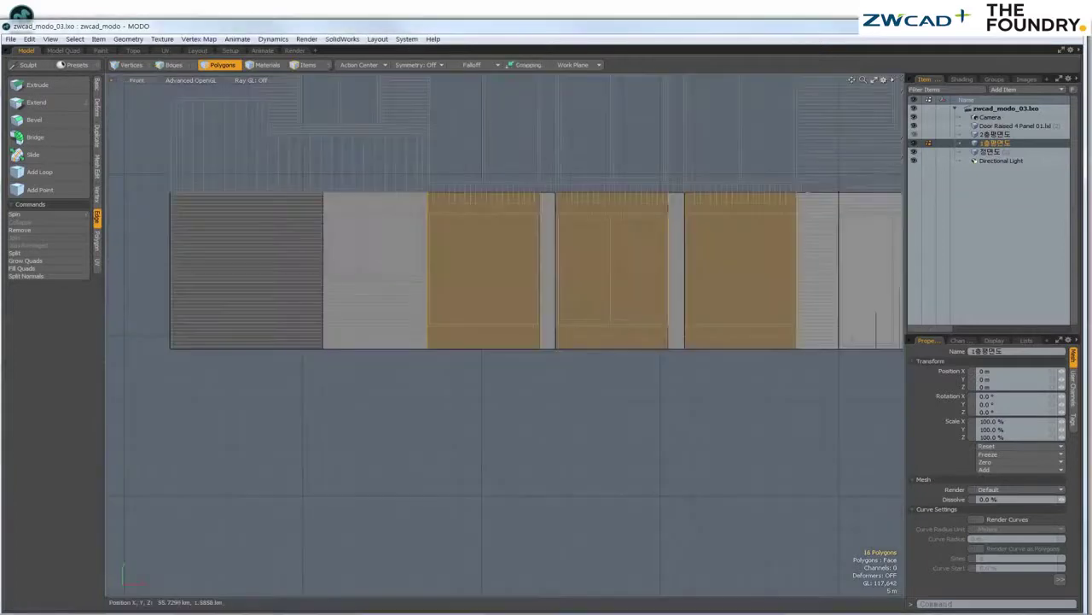
# - Inset the three first-floor wall panels by about 1.49 m with Bevel
pyautogui.keyDown('shift'); pyautogui.click(612, 271); pyautogui.keyUp('shift')
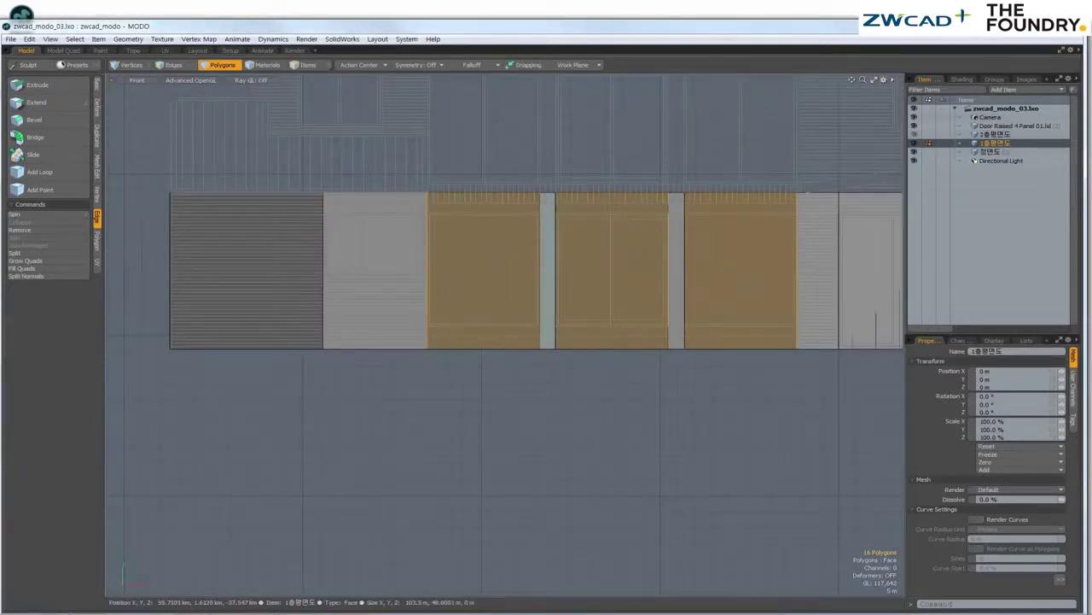
pyautogui.press('b')
pyautogui.moveTo(665, 270); pyautogui.dragTo(603, 271)
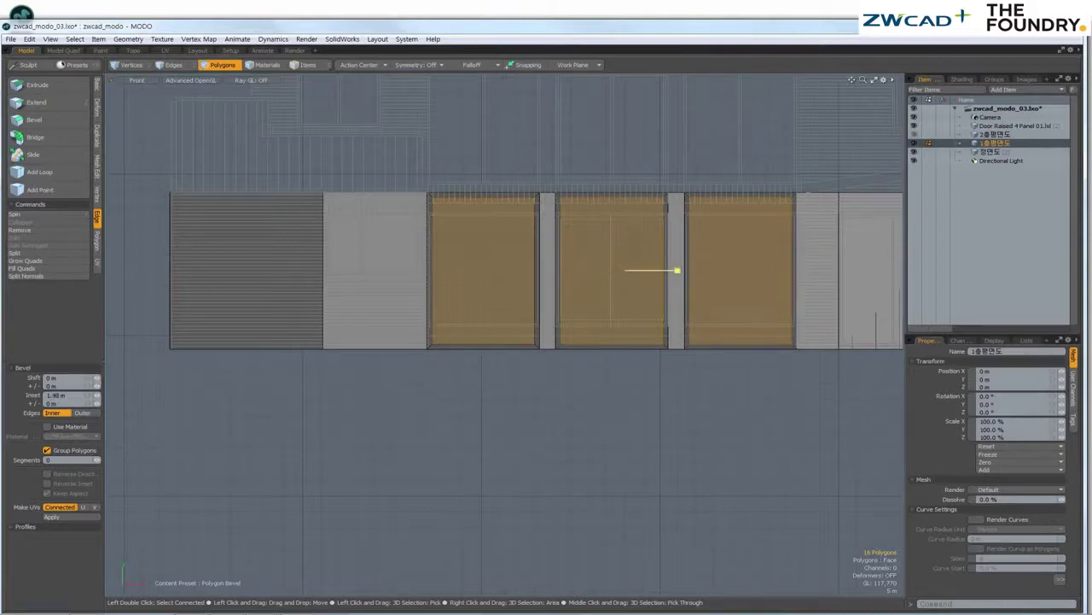
pyautogui.press('space')
# - Scale the inner border edges vertically to 79.5%
pyautogui.scroll(3, 500, 204)
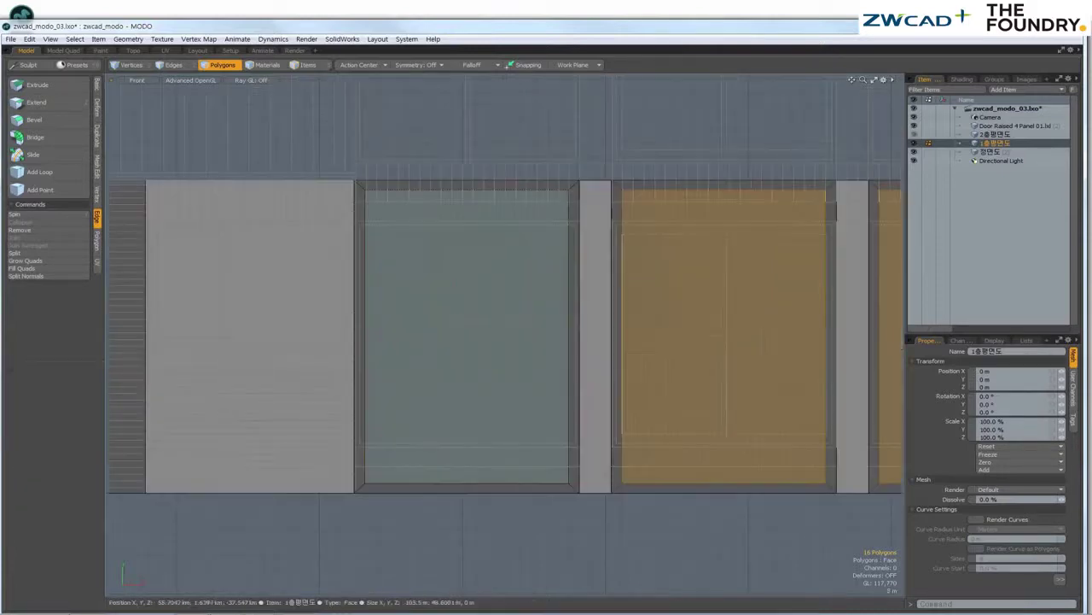
pyautogui.press('2')
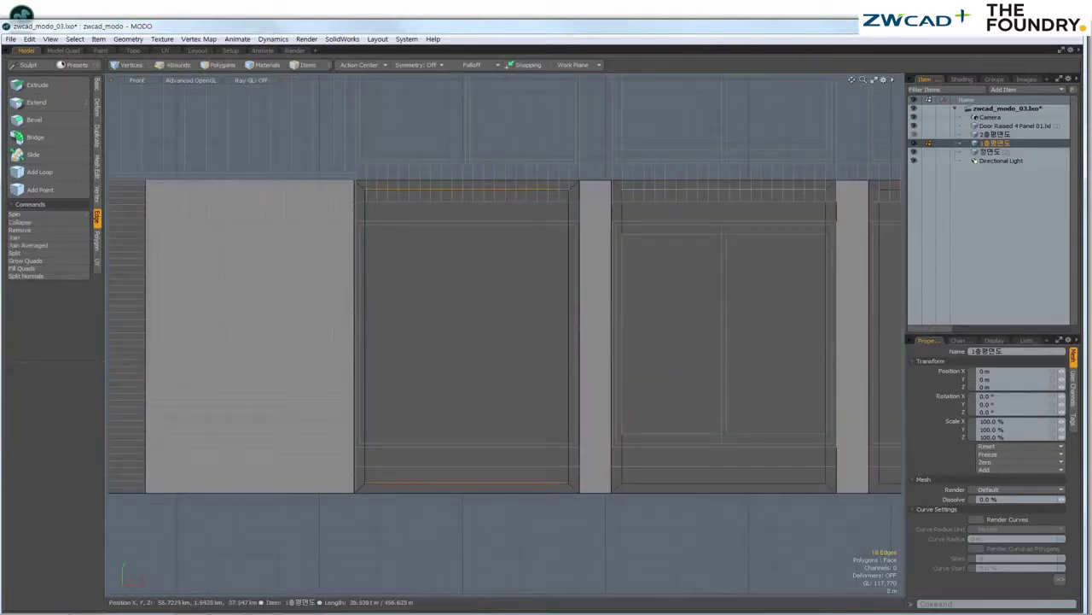
pyautogui.moveTo(597, 341); pyautogui.dragTo(342, 350, button='middle')
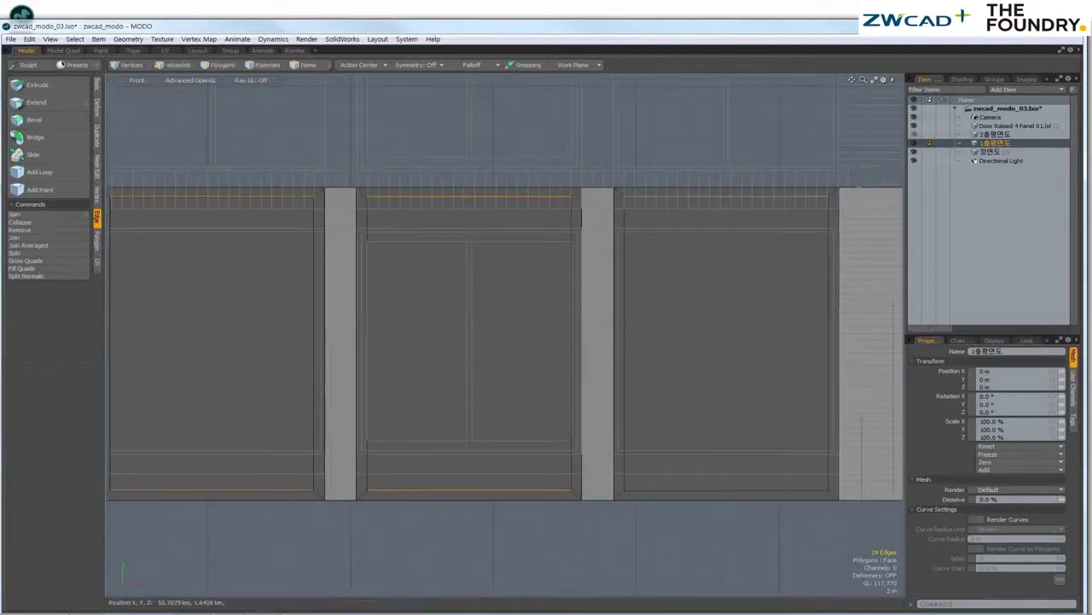
pyautogui.press('r')
pyautogui.moveTo(468, 284)
pyautogui.mouseDown()
pyautogui.moveTo(468, 301)
pyautogui.moveTo(469, 287)
pyautogui.mouseUp()
# - Finish scaling the inner panel edges vertically to 79.5%
pyautogui.scroll(-5, 676, 241)
pyautogui.scroll(3, 675, 241)
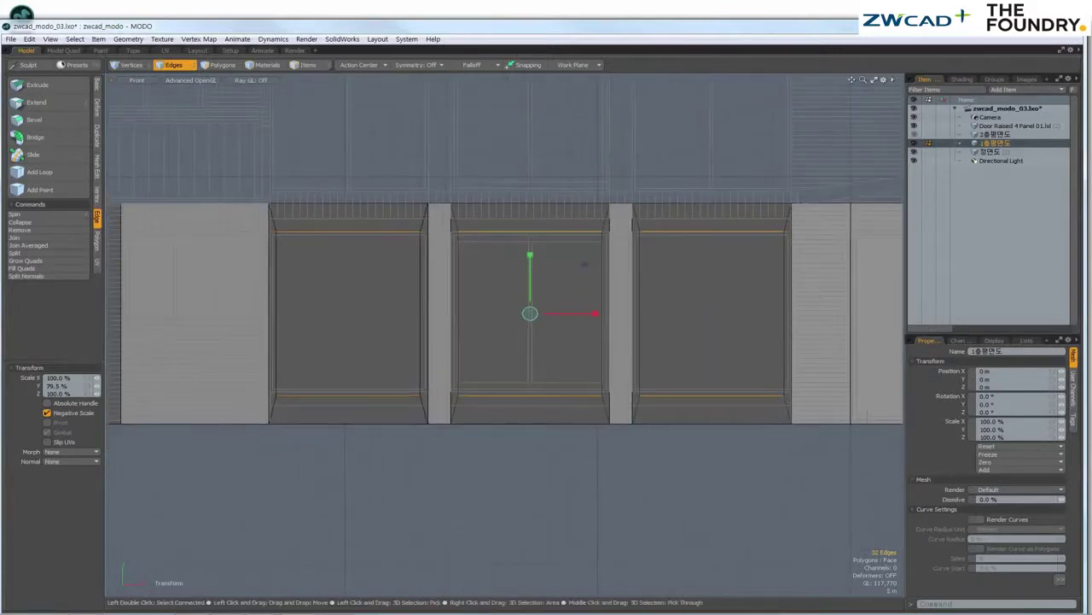
pyautogui.press('space')
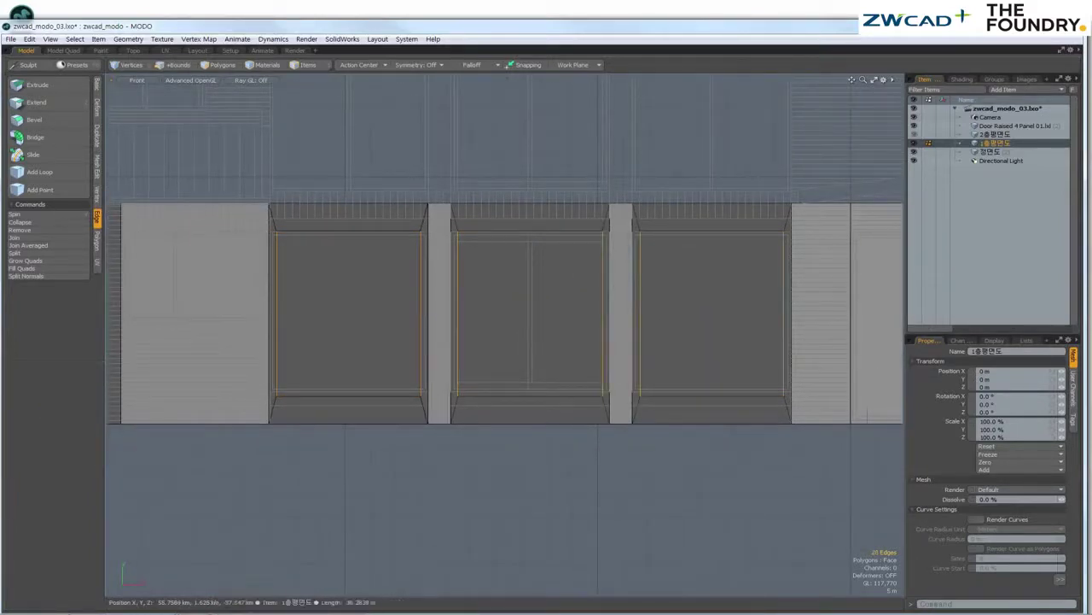
# - Widen the panels' vertical inner edges by scaling them about 104% in X
pyautogui.press('2')
pyautogui.scroll(-2, 503, 324)
pyautogui.scroll(5, 290, 324)
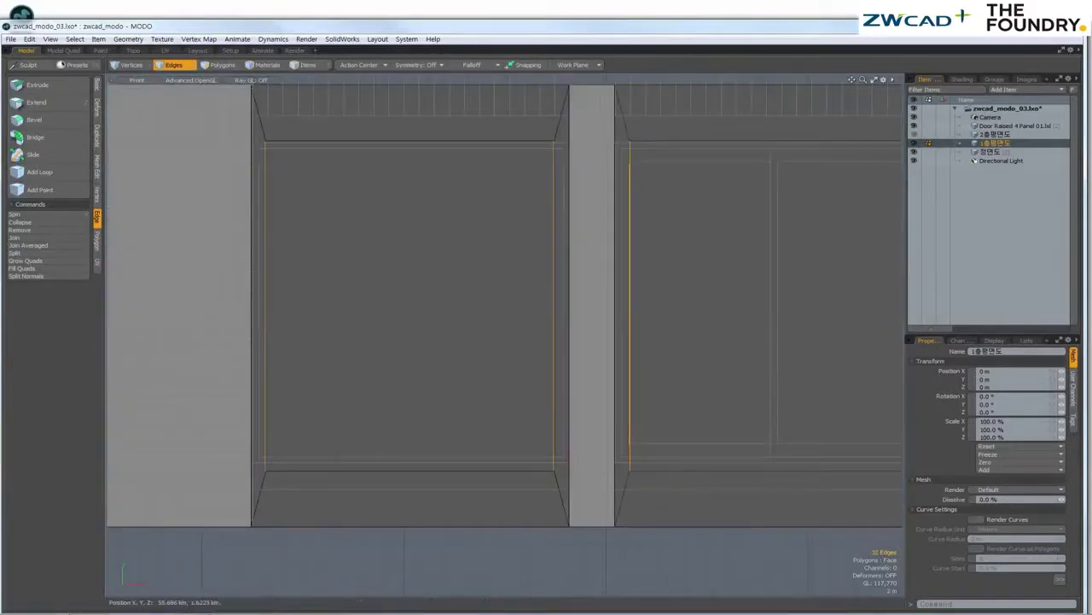
pyautogui.hotkey('ctrl', 'z')
pyautogui.press('r')
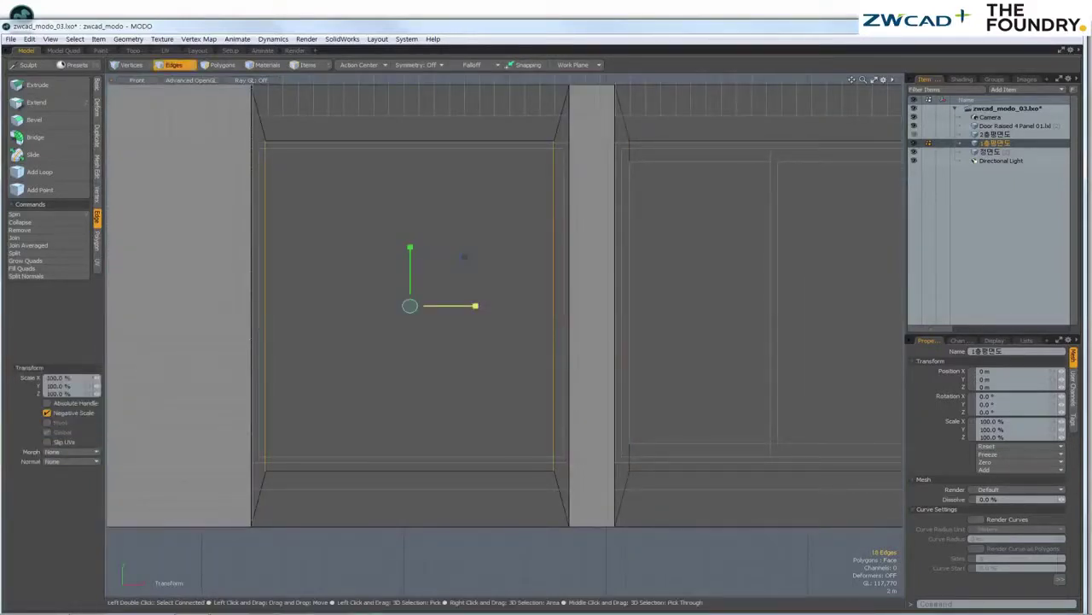
pyautogui.moveTo(475, 306); pyautogui.dragTo(477, 305)
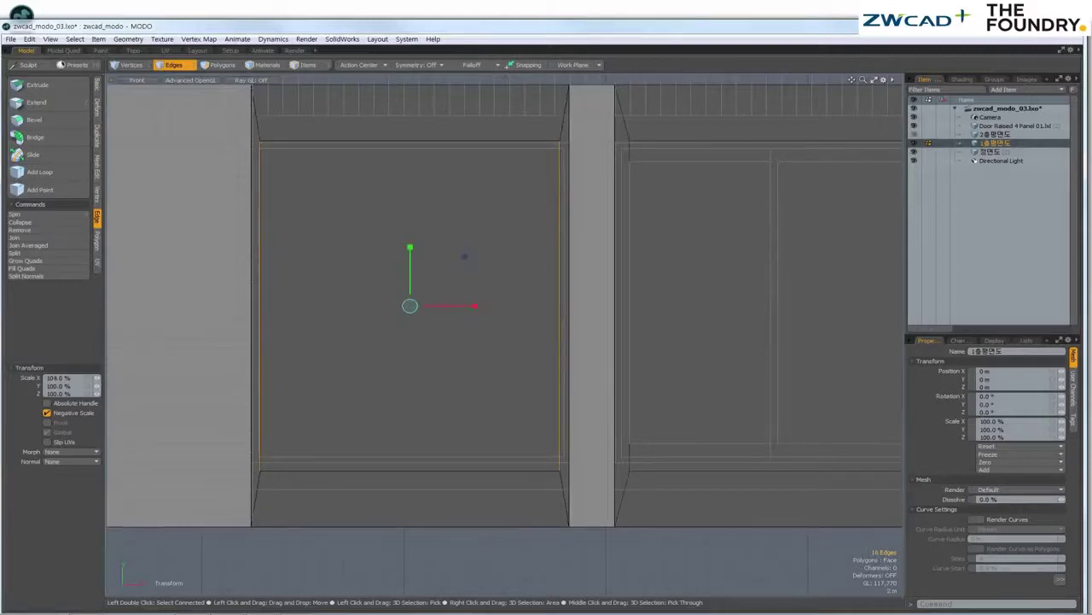
pyautogui.keyDown('alt'); pyautogui.keyDown('shift'); pyautogui.moveTo(504, 307); pyautogui.dragTo(308, 323); pyautogui.keyUp('shift'); pyautogui.keyUp('alt')
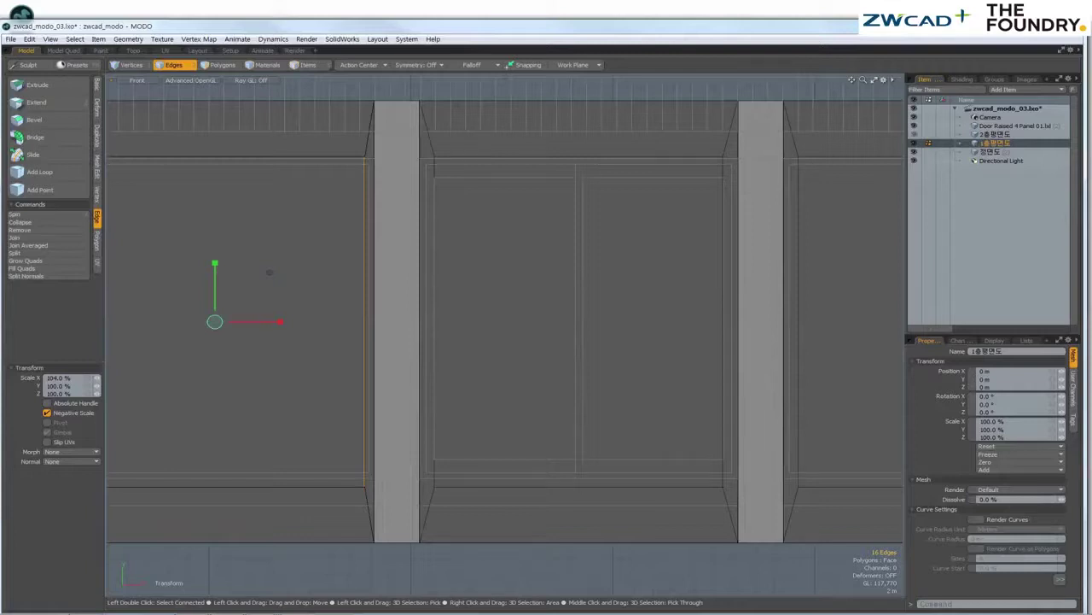
pyautogui.press('space')
# - Select the panels' top and bottom horizontal edges and move them to adjust panel height
pyautogui.press('3')
pyautogui.hotkey('shift', 'a')
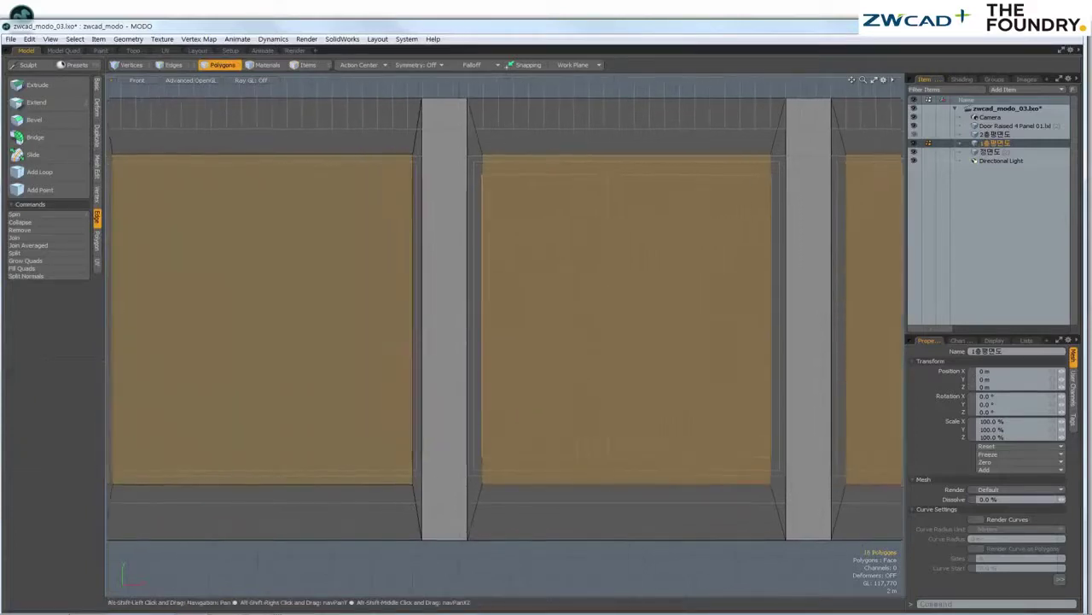
pyautogui.press('2')
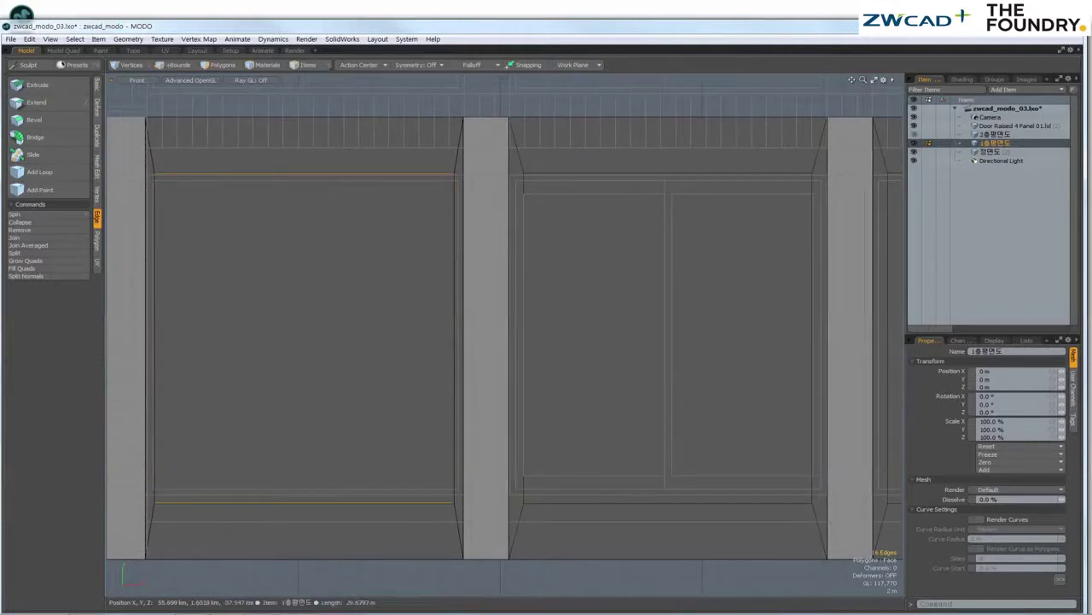
pyautogui.keyDown('alt'); pyautogui.keyDown('shift'); pyautogui.moveTo(504, 341); pyautogui.dragTo(462, 349); pyautogui.keyUp('shift'); pyautogui.keyUp('alt')
pyautogui.keyDown('shift'); pyautogui.click(627, 179); pyautogui.keyUp('shift')
pyautogui.keyDown('shift'); pyautogui.click(626, 508); pyautogui.keyUp('shift')
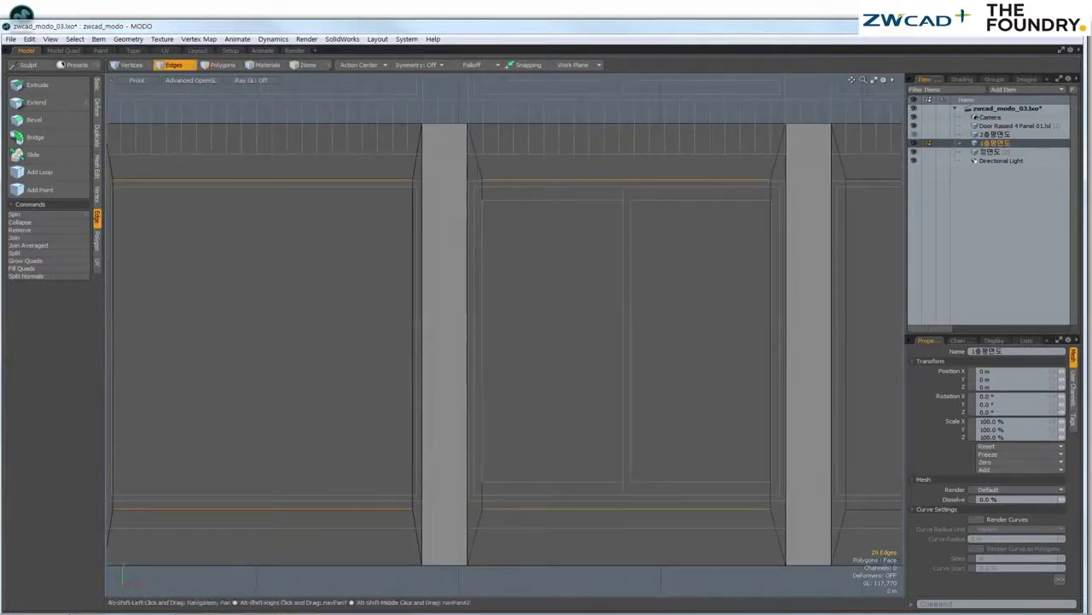
pyautogui.moveTo(598, 341)
pyautogui.keyDown('alt'); pyautogui.keyDown('shift'); pyautogui.mouseDown()
pyautogui.moveTo(364, 374)
pyautogui.moveTo(632, 345)
pyautogui.mouseUp(); pyautogui.keyUp('shift'); pyautogui.keyUp('alt')
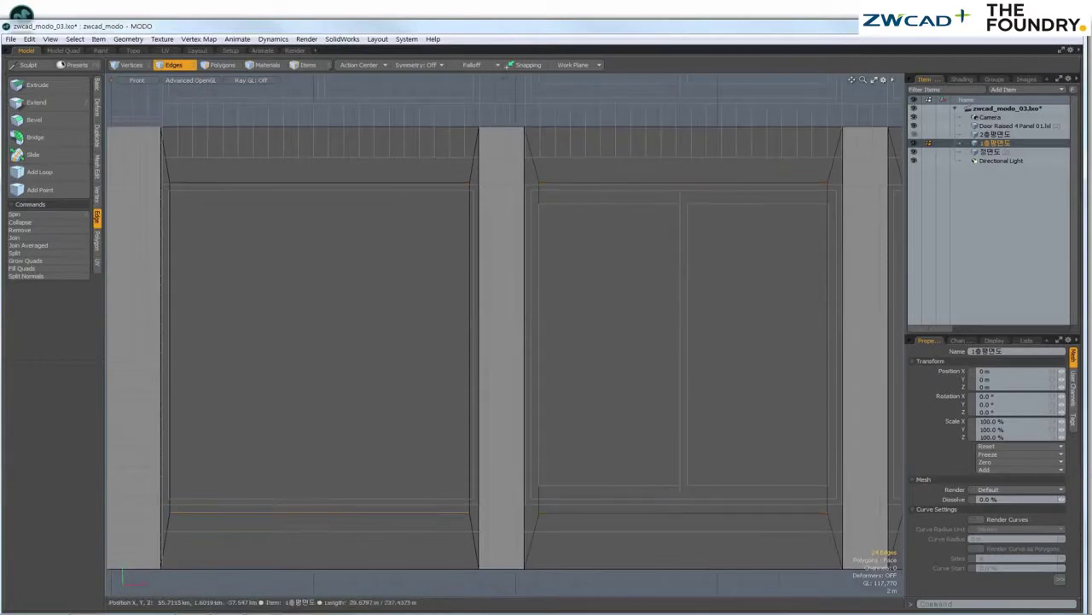
pyautogui.press('r')
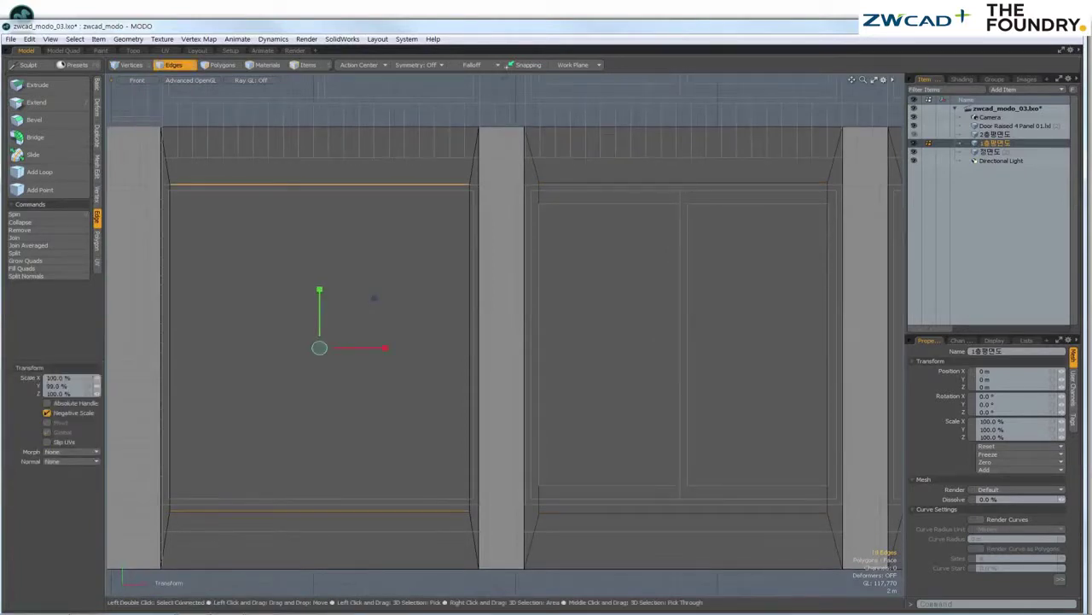
pyautogui.hotkey('ctrl', 'z')
pyautogui.press('w')
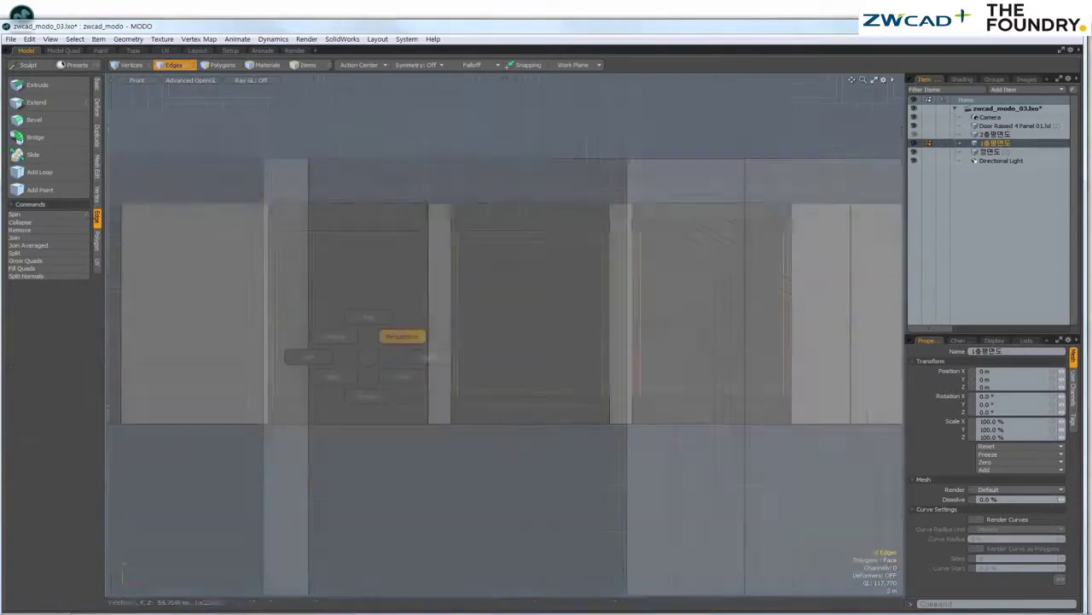
pyautogui.keyDown('alt'); pyautogui.moveTo(374, 432); pyautogui.dragTo(363, 261); pyautogui.keyUp('alt')
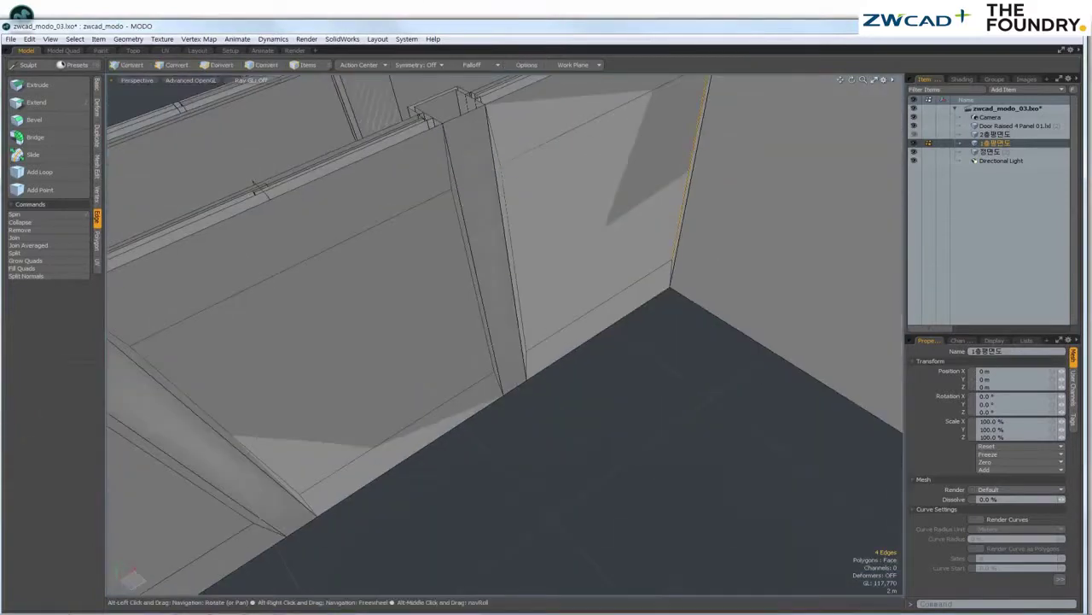
# - Bevel the three inner panel faces outward with a 1.4 m shift, then return to Front view
pyautogui.press('3')
pyautogui.click(218, 478)
pyautogui.keyDown('shift'); pyautogui.click(401, 350); pyautogui.keyUp('shift')
pyautogui.keyDown('shift'); pyautogui.click(581, 248); pyautogui.keyUp('shift')
pyautogui.press('b')
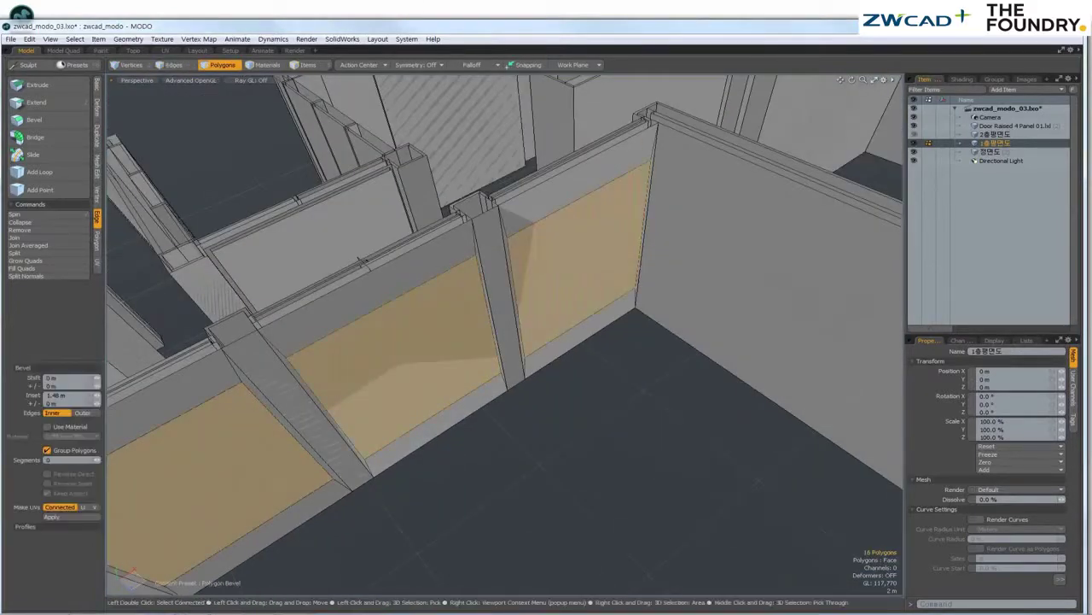
pyautogui.moveTo(439, 391)
pyautogui.mouseDown()
pyautogui.moveTo(447, 401)
pyautogui.moveTo(340, 504)
pyautogui.mouseUp()
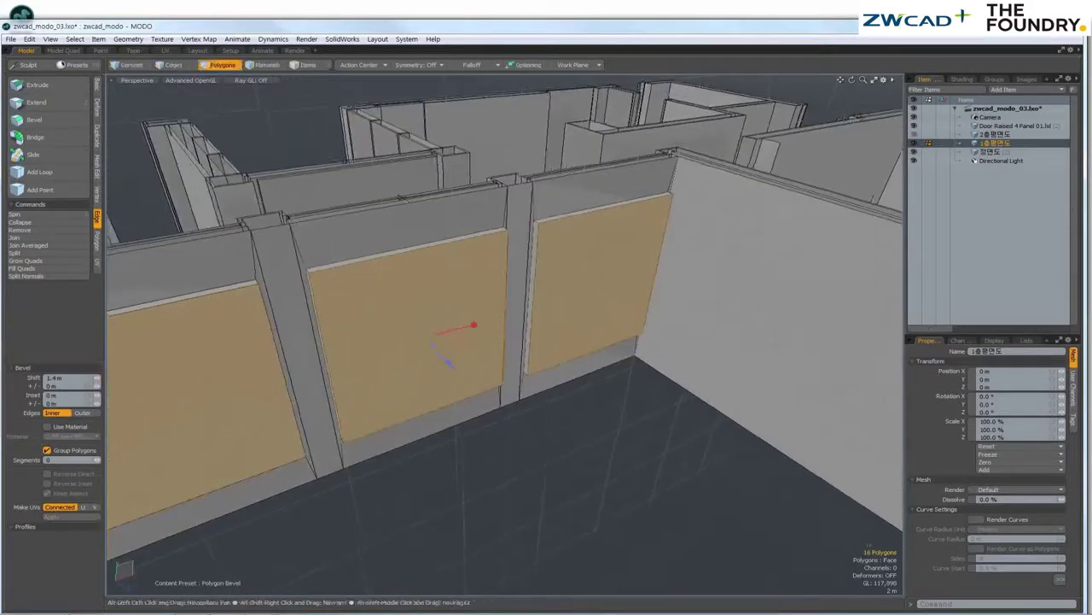
pyautogui.press('space')
pyautogui.hotkey('ctrl', 'space')
pyautogui.click(374, 524)
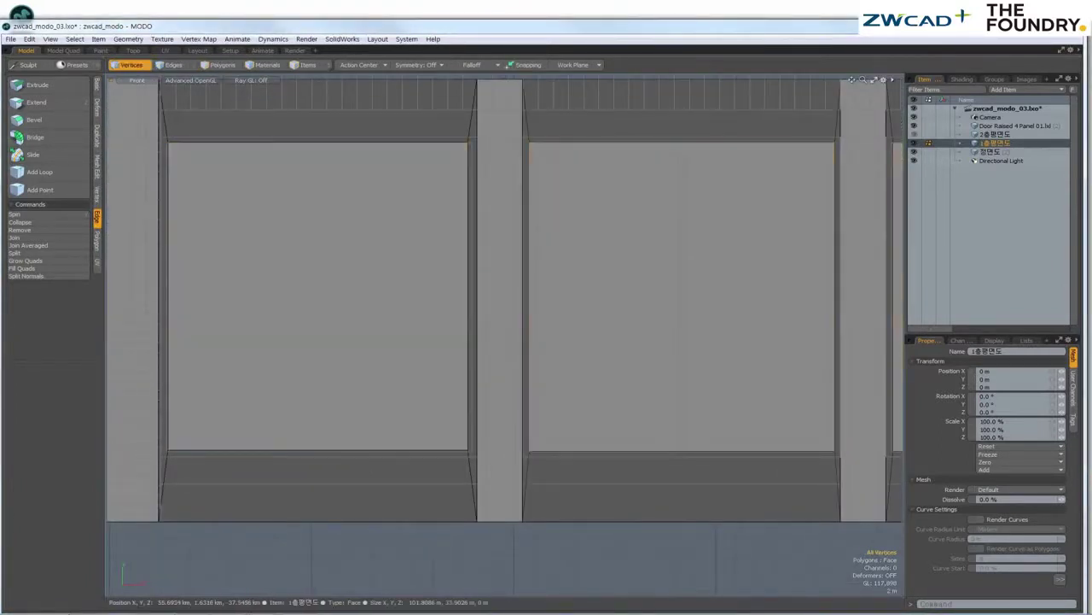
# - Add an edge loop across the centre pillar
pyautogui.click(39, 171)
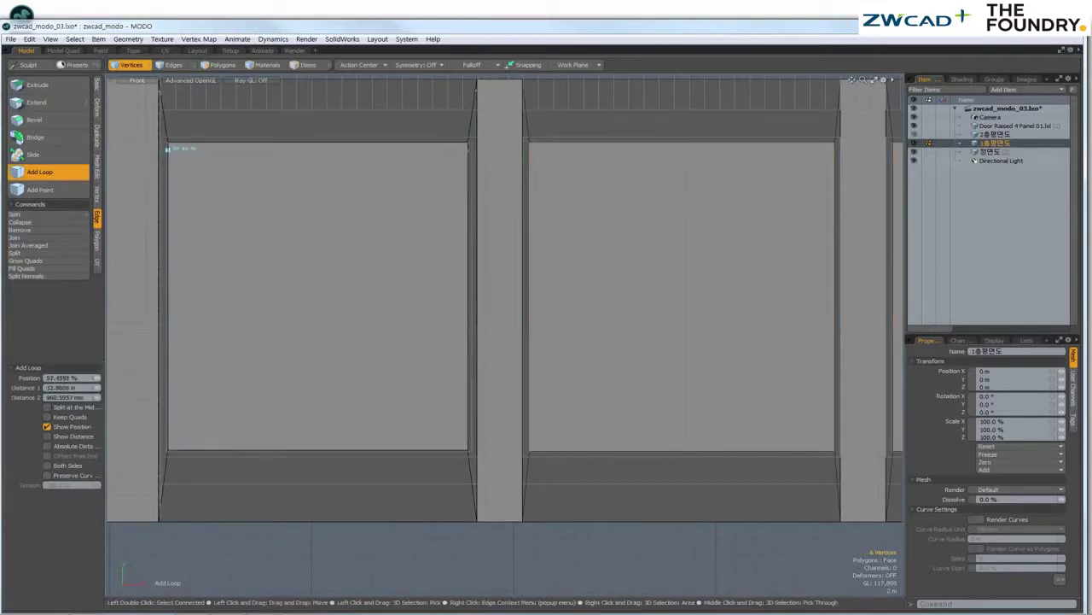
pyautogui.press('space')
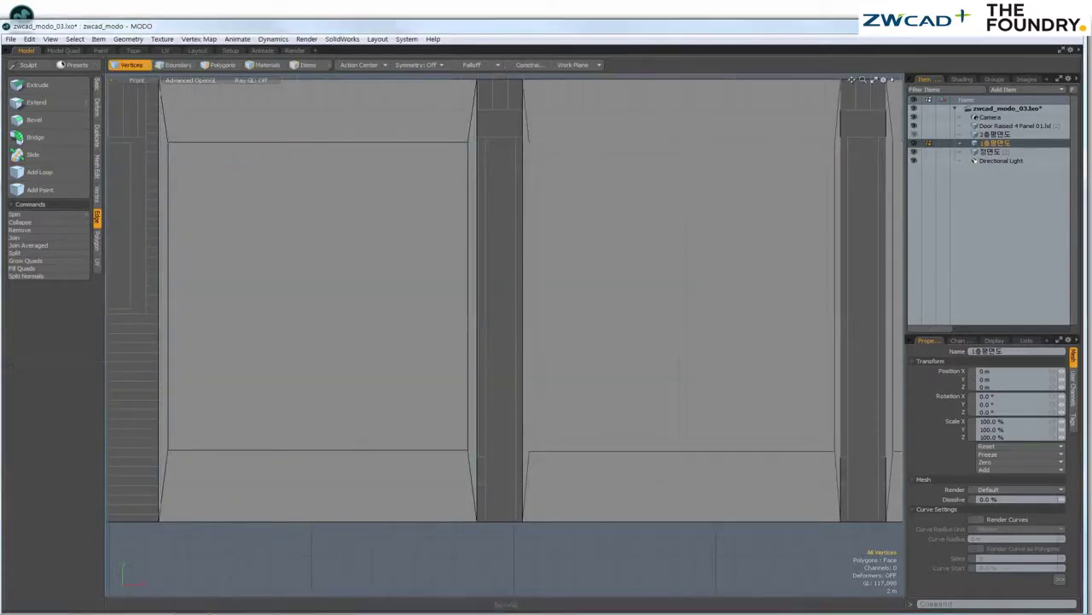
pyautogui.press('1')
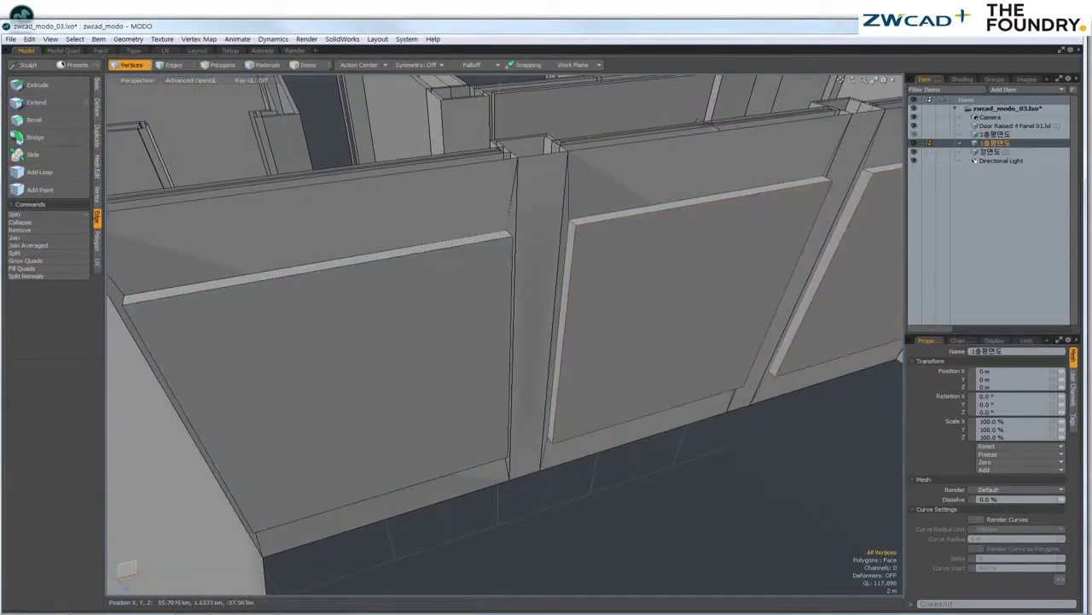
pyautogui.press('3')
# - Inset the left wall face by 860 mm and bevel it back into a recessed panel
pyautogui.click(405, 349)
pyautogui.hotkey('ctrl', 'space')
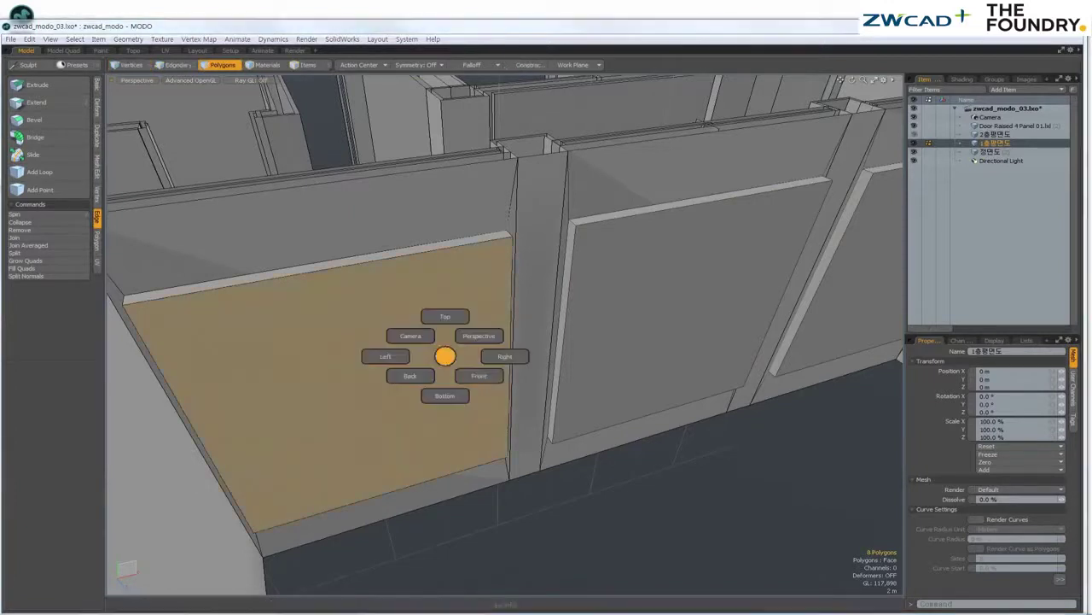
pyautogui.click(479, 376)
pyautogui.click(318, 294)
pyautogui.press('b')
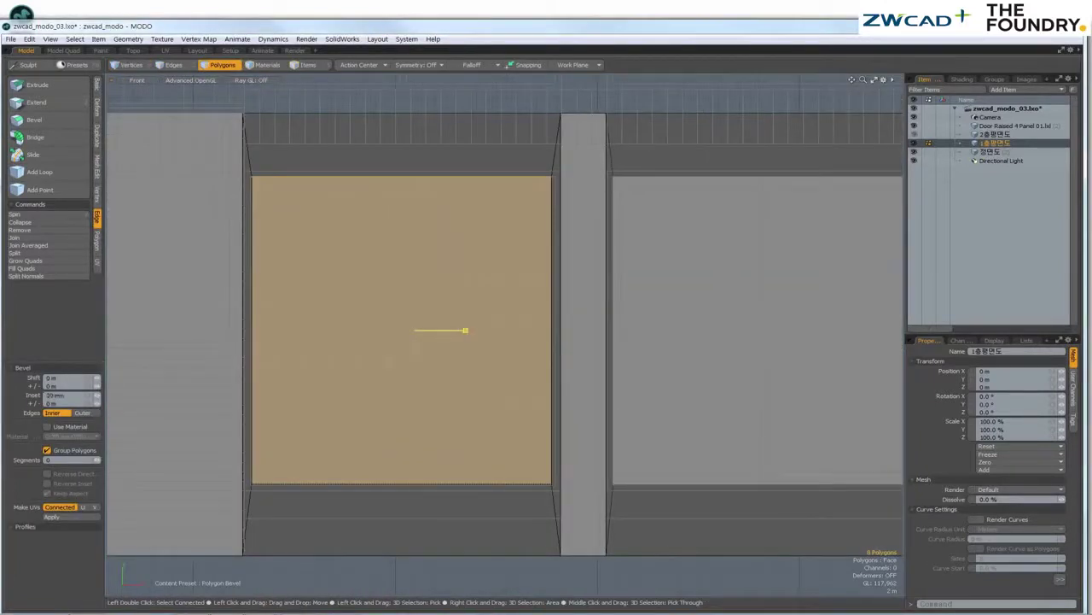
pyautogui.moveTo(465, 331); pyautogui.dragTo(418, 331)
pyautogui.hotkey('ctrl', 'space')
pyautogui.click(390, 312)
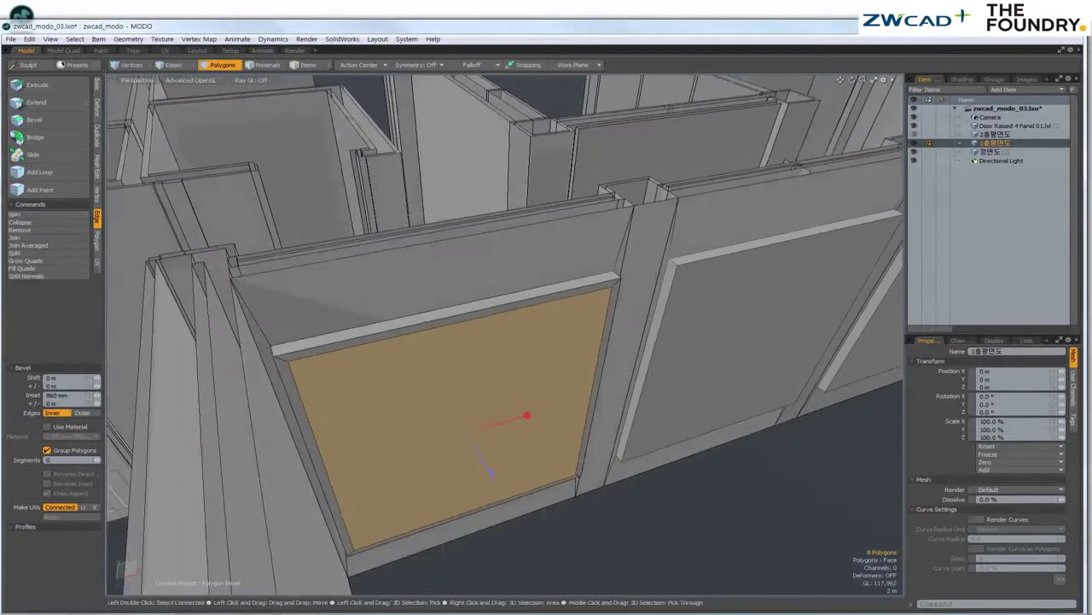
pyautogui.press('space')
pyautogui.press('b')
pyautogui.keyDown('alt'); pyautogui.moveTo(820, 358); pyautogui.dragTo(640, 324); pyautogui.keyUp('alt')
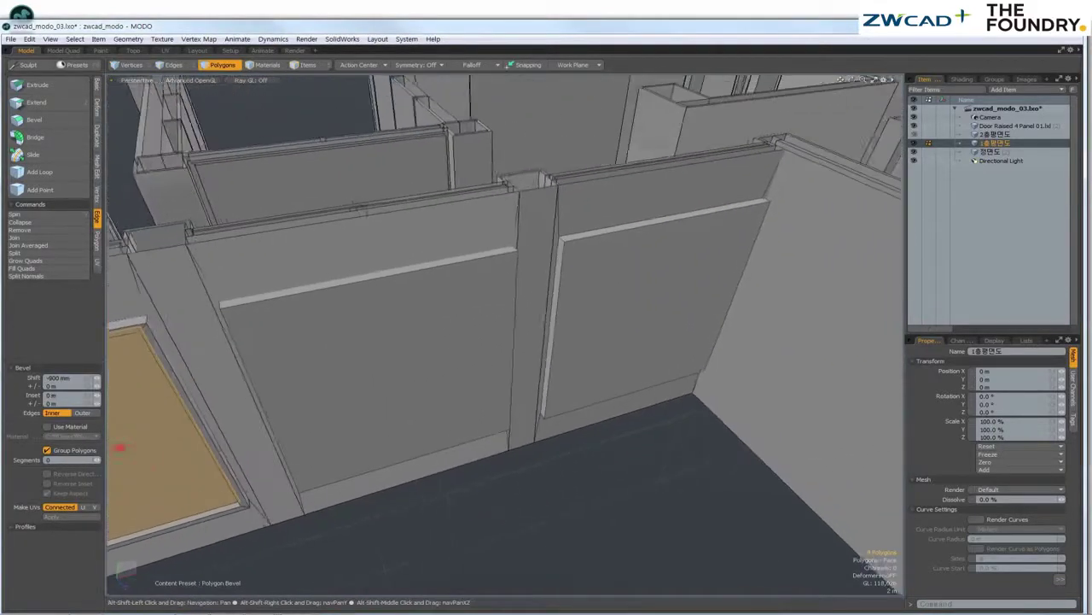
pyautogui.press('space')
# - Inset the right wall face by 860 mm, recess it, and return to Front view
pyautogui.press('b')
pyautogui.hotkey('ctrl', 'space')
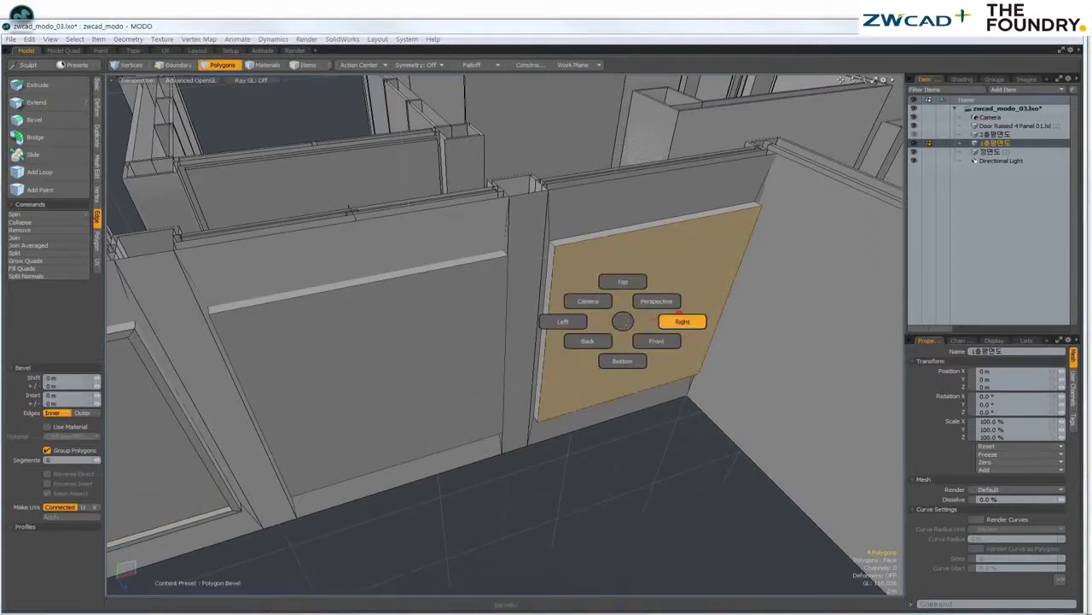
pyautogui.click(685, 319)
pyautogui.moveTo(781, 373); pyautogui.dragTo(732, 373)
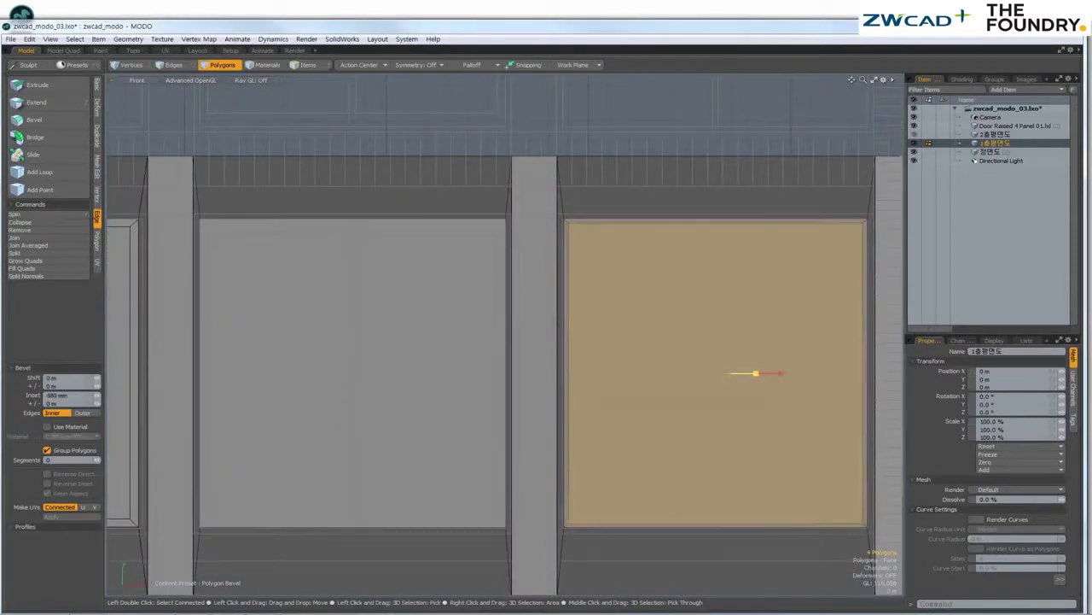
pyautogui.hotkey('ctrl', 'space')
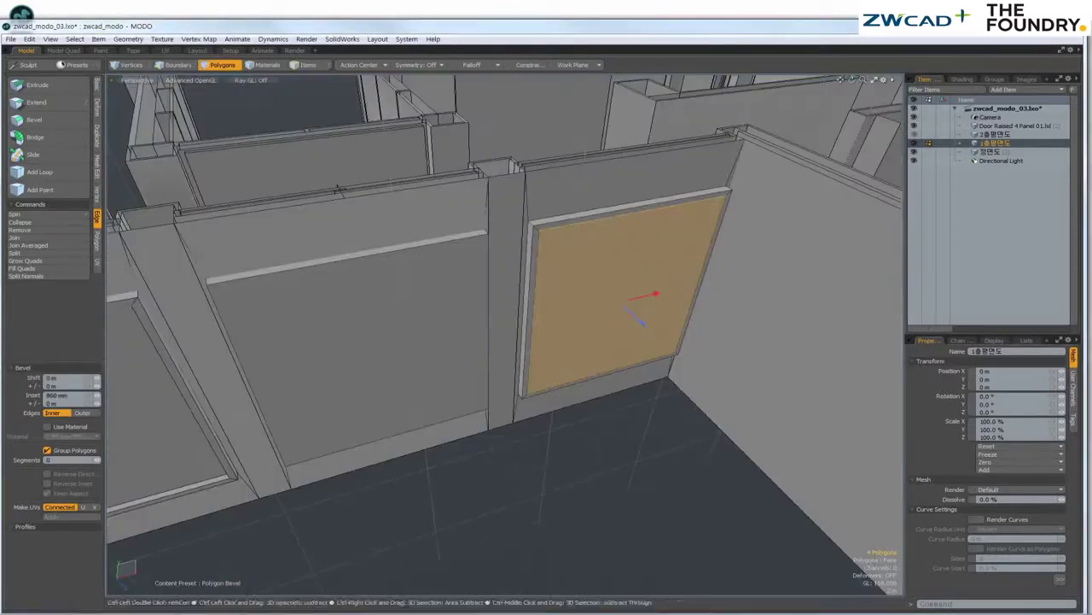
pyautogui.click(636, 317)
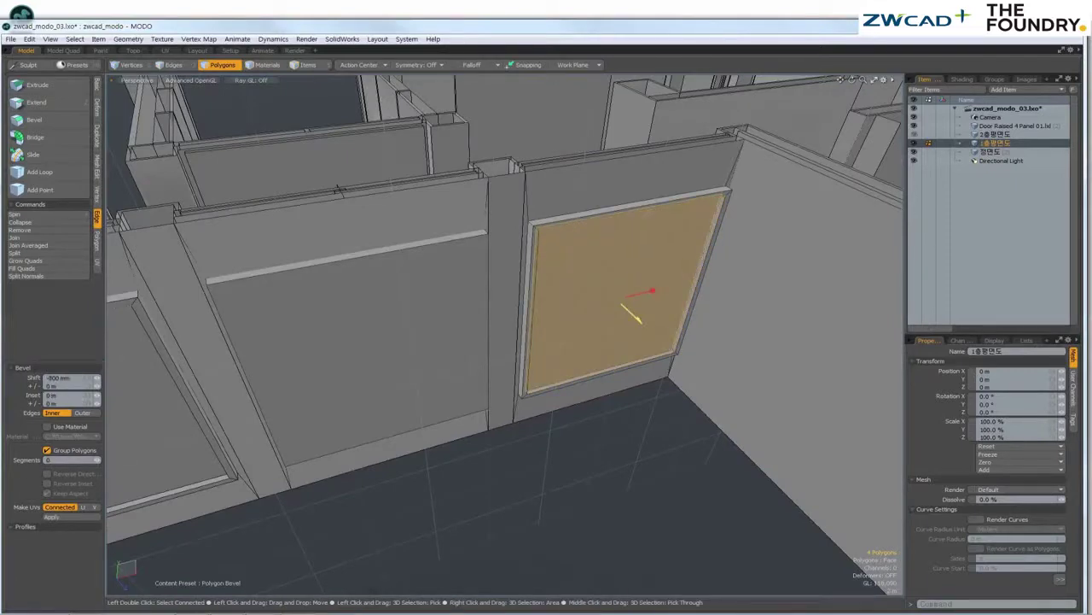
pyautogui.keyDown('alt'); pyautogui.moveTo(636, 318); pyautogui.dragTo(478, 333); pyautogui.keyUp('alt')
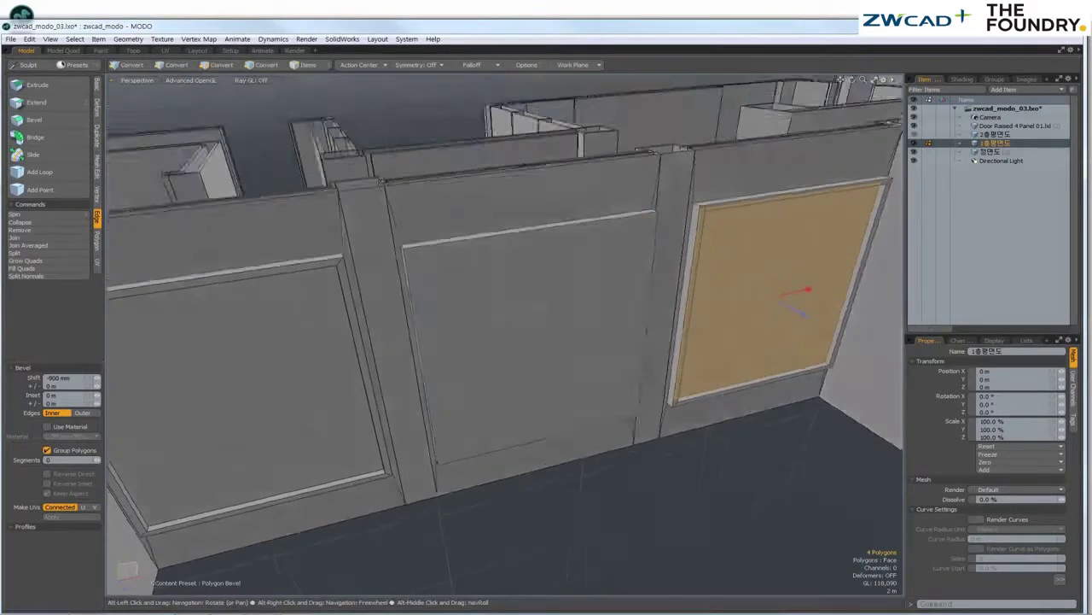
pyautogui.press('1')
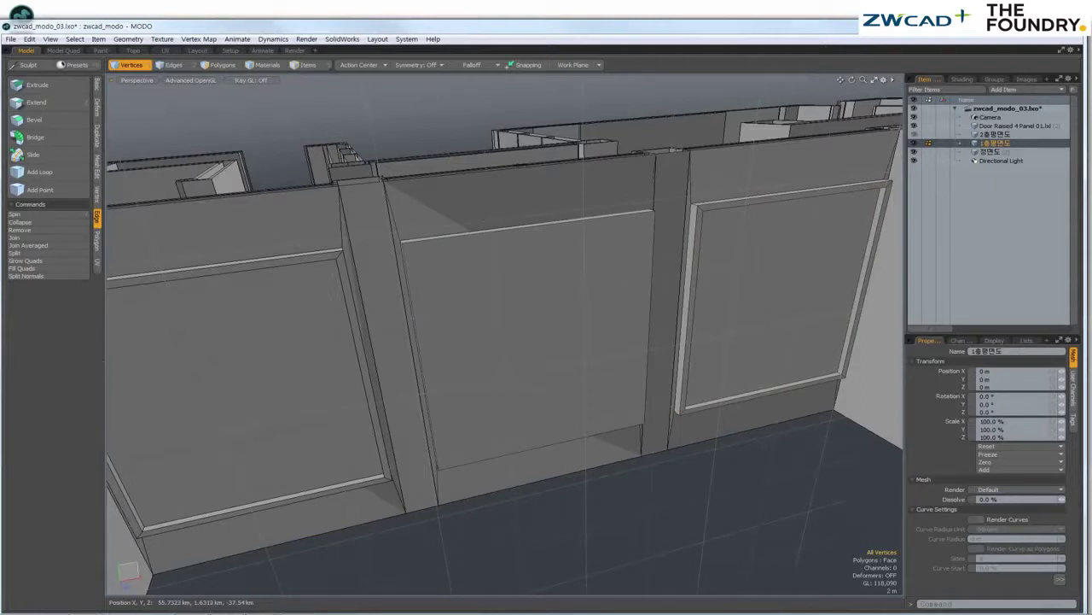
pyautogui.hotkey('ctrl', 'space')
pyautogui.click(565, 300)
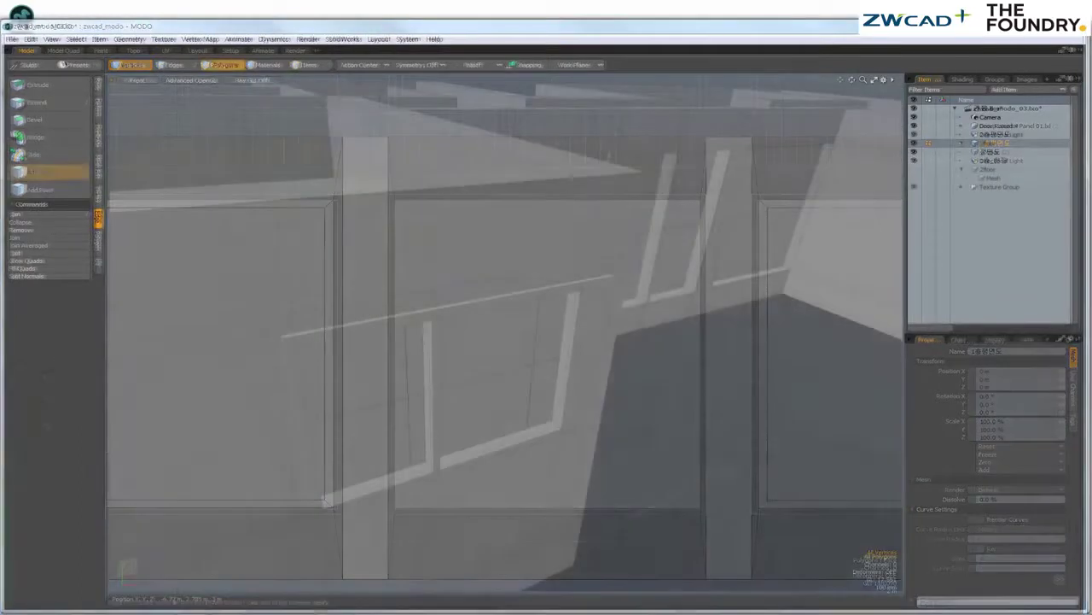
# - On the 1floor item, select all panes of the left first-floor window
pyautogui.click(988, 142)
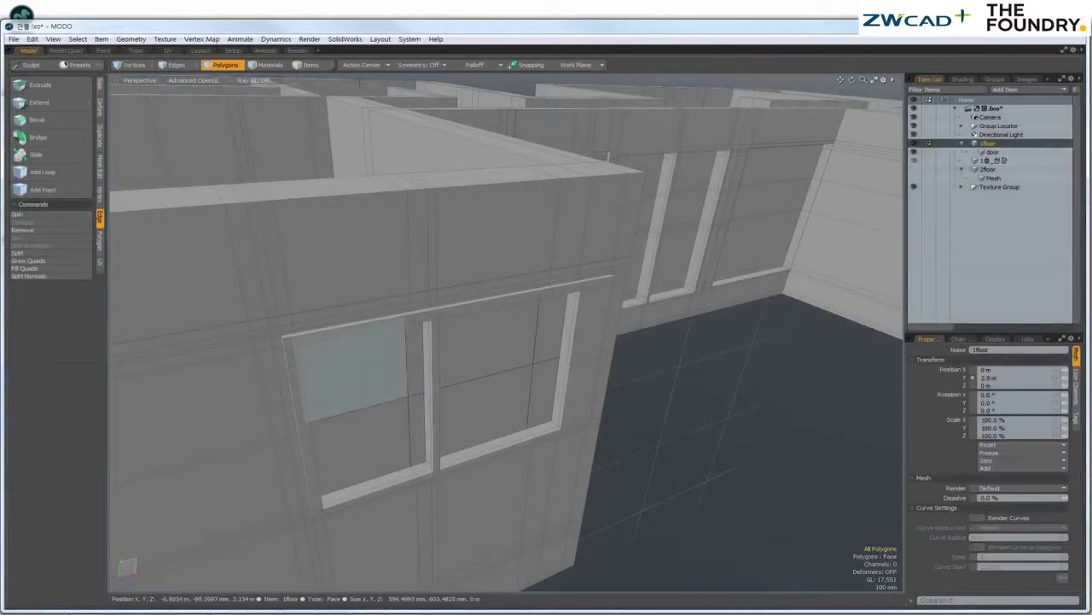
pyautogui.click(346, 367)
pyautogui.keyDown('alt'); pyautogui.moveTo(346, 367); pyautogui.dragTo(281, 341); pyautogui.keyUp('alt')
pyautogui.moveTo(512, 341)
pyautogui.keyDown('alt'); pyautogui.keyDown('shift'); pyautogui.mouseDown()
pyautogui.moveTo(504, 375)
pyautogui.moveTo(478, 324)
pyautogui.mouseUp(); pyautogui.keyUp('shift'); pyautogui.keyUp('alt')
pyautogui.keyDown('shift'); pyautogui.click(333, 401); pyautogui.keyUp('shift')
pyautogui.keyDown('shift'); pyautogui.click(478, 315); pyautogui.keyUp('shift')
pyautogui.keyDown('shift'); pyautogui.click(478, 401); pyautogui.keyUp('shift')
pyautogui.moveTo(329, 375)
pyautogui.keyDown('shift'); pyautogui.mouseDown()
pyautogui.moveTo(329, 426)
pyautogui.moveTo(406, 435)
pyautogui.mouseUp(); pyautogui.keyUp('shift')
pyautogui.keyDown('shift'); pyautogui.moveTo(453, 384); pyautogui.dragTo(392, 325); pyautogui.keyUp('shift')
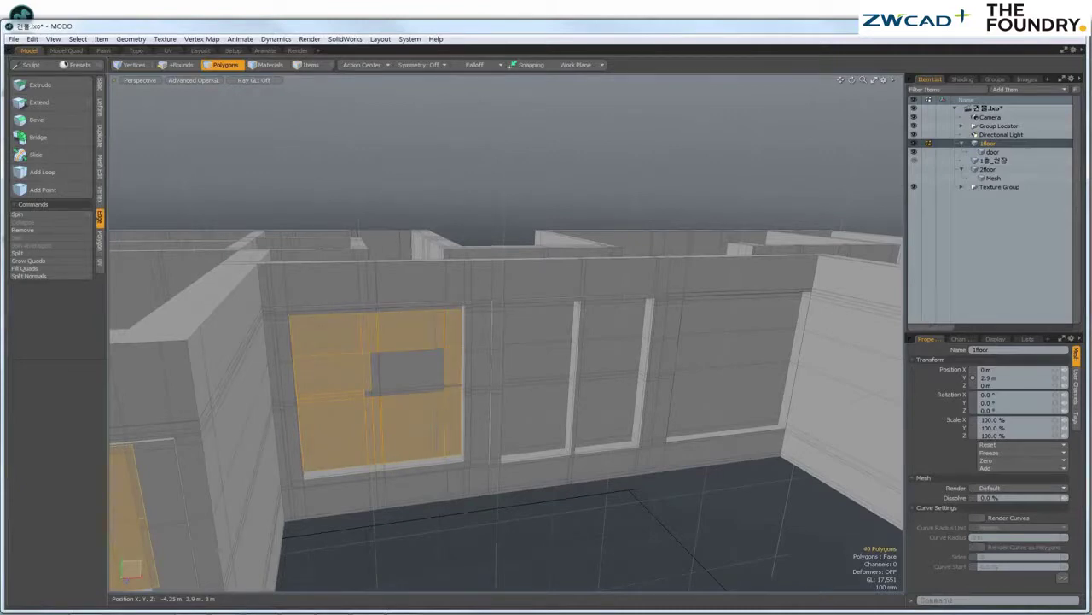
pyautogui.moveTo(452, 384)
pyautogui.mouseDown()
pyautogui.moveTo(409, 333)
pyautogui.moveTo(324, 337)
pyautogui.moveTo(410, 427)
pyautogui.moveTo(410, 371)
pyautogui.mouseUp()
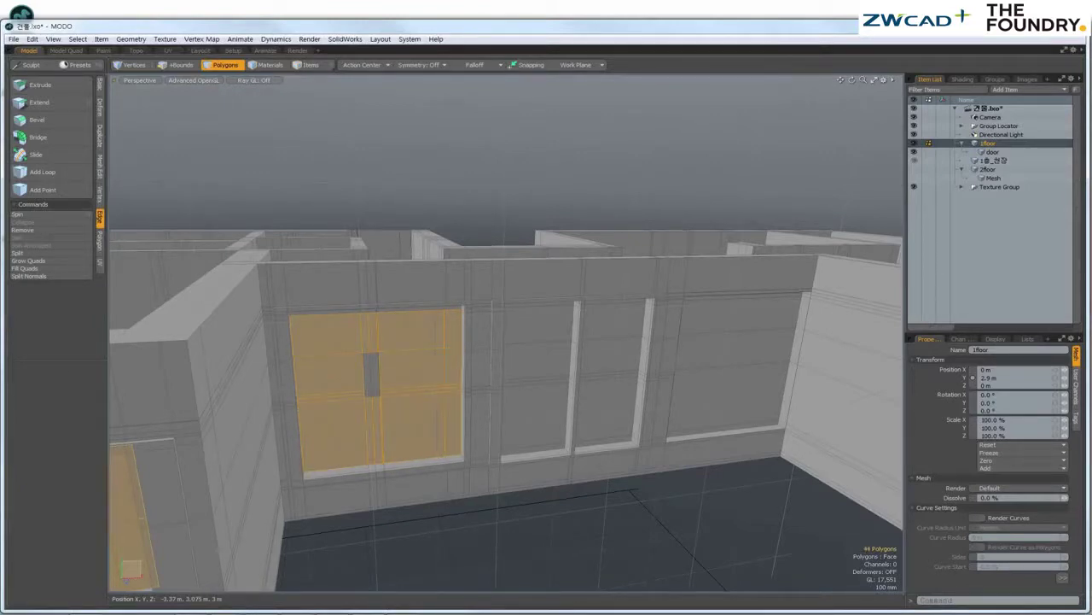
# - Add the right window's panes and the panes around the door opening to the selection
pyautogui.keyDown('alt'); pyautogui.moveTo(512, 341); pyautogui.dragTo(580, 274); pyautogui.keyUp('alt')
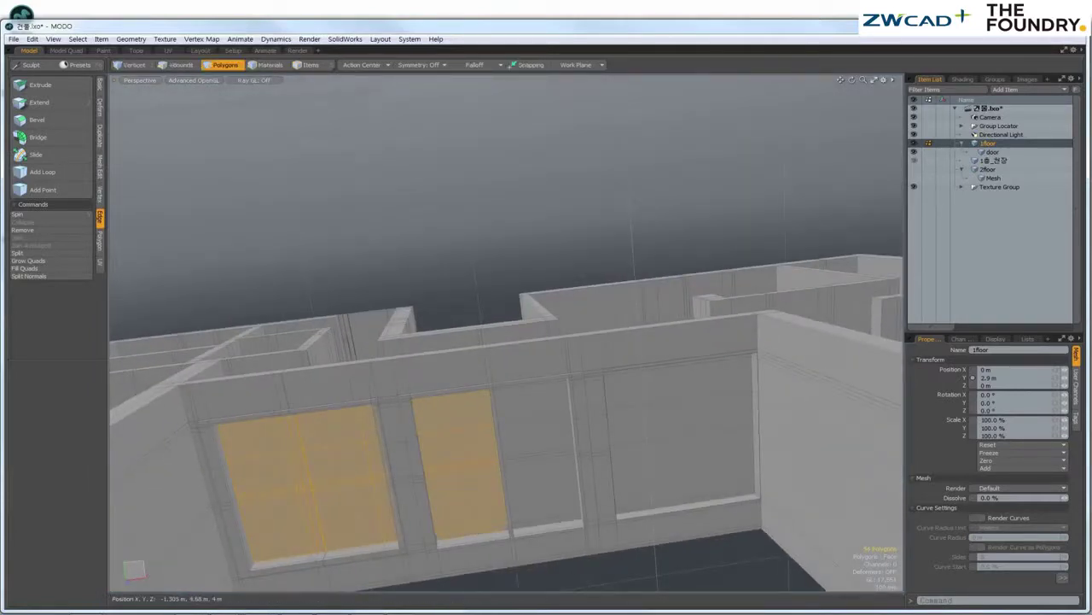
pyautogui.keyDown('shift'); pyautogui.moveTo(538, 504); pyautogui.dragTo(529, 397); pyautogui.keyUp('shift')
pyautogui.hotkey('shift', 'a')
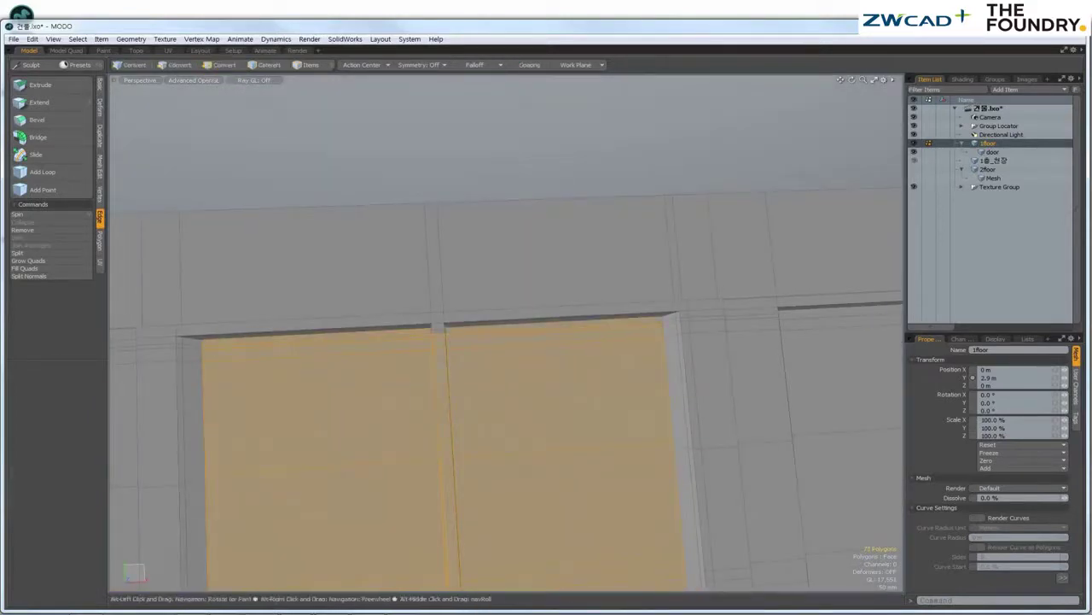
pyautogui.keyDown('alt'); pyautogui.moveTo(512, 342); pyautogui.dragTo(444, 324); pyautogui.keyUp('alt')
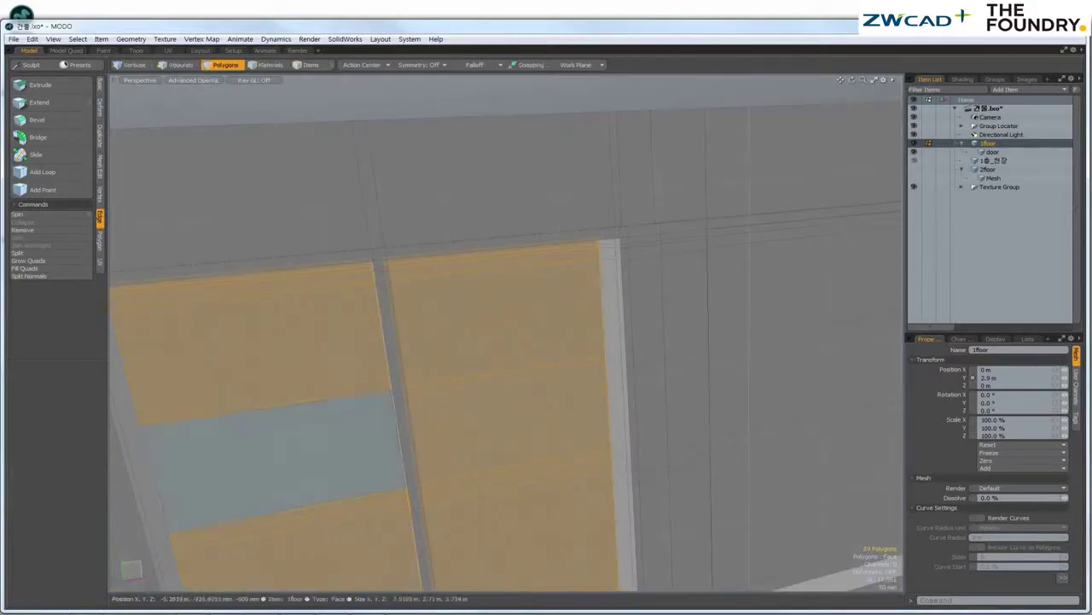
pyautogui.keyDown('alt'); pyautogui.moveTo(512, 342); pyautogui.dragTo(443, 325); pyautogui.keyUp('alt')
pyautogui.moveTo(512, 341)
pyautogui.keyDown('alt'); pyautogui.mouseDown()
pyautogui.moveTo(444, 324)
pyautogui.moveTo(495, 337)
pyautogui.moveTo(461, 329)
pyautogui.moveTo(495, 359)
pyautogui.moveTo(478, 375)
pyautogui.mouseUp(); pyautogui.keyUp('alt')
pyautogui.click(580, 367)
pyautogui.keyDown('shift'); pyautogui.click(581, 375); pyautogui.keyUp('shift')
pyautogui.moveTo(512, 342)
pyautogui.keyDown('alt'); pyautogui.mouseDown()
pyautogui.moveTo(443, 401)
pyautogui.moveTo(452, 478)
pyautogui.mouseUp(); pyautogui.keyUp('alt')
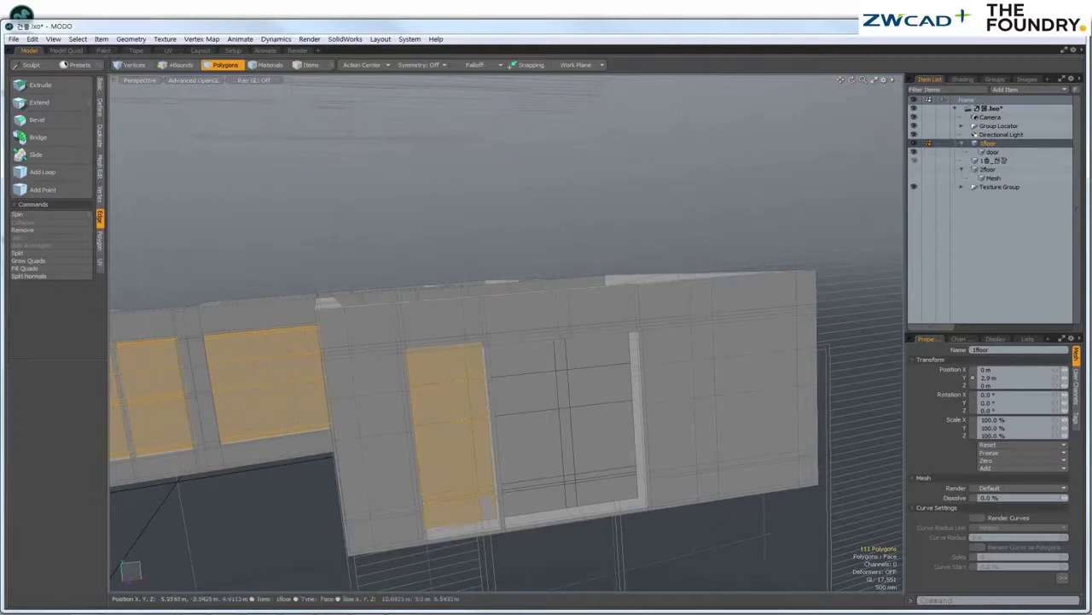
pyautogui.moveTo(513, 342)
pyautogui.keyDown('alt'); pyautogui.mouseDown()
pyautogui.moveTo(495, 367)
pyautogui.moveTo(512, 401)
pyautogui.moveTo(529, 546)
pyautogui.mouseUp(); pyautogui.keyUp('alt')
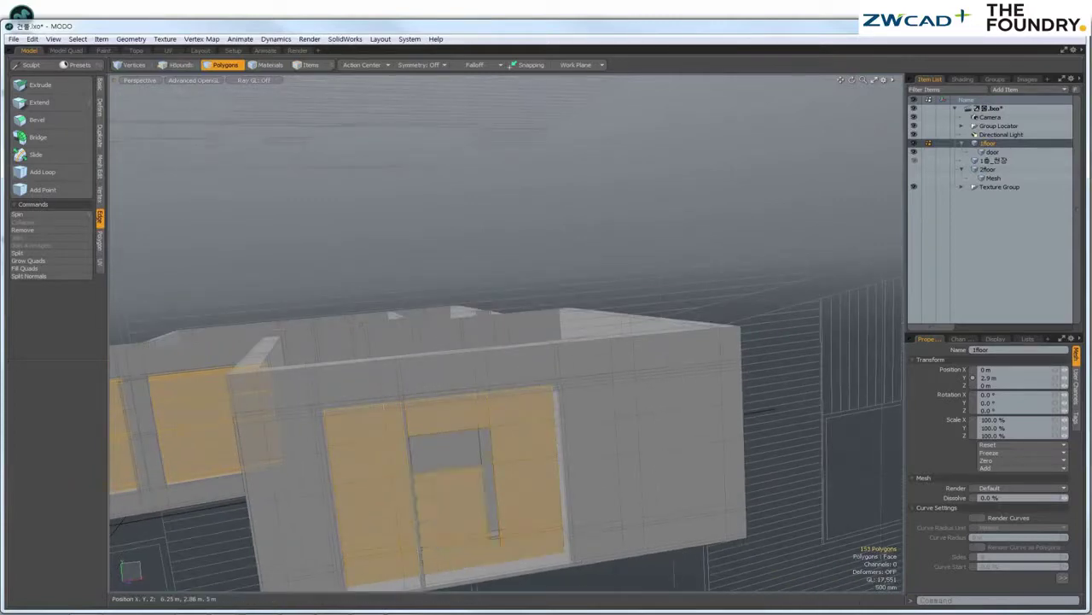
pyautogui.press('a')
pyautogui.click(165, 38)
# - Assign a new windows_01 material to the selected panes and open a render preview
pyautogui.click(190, 95)
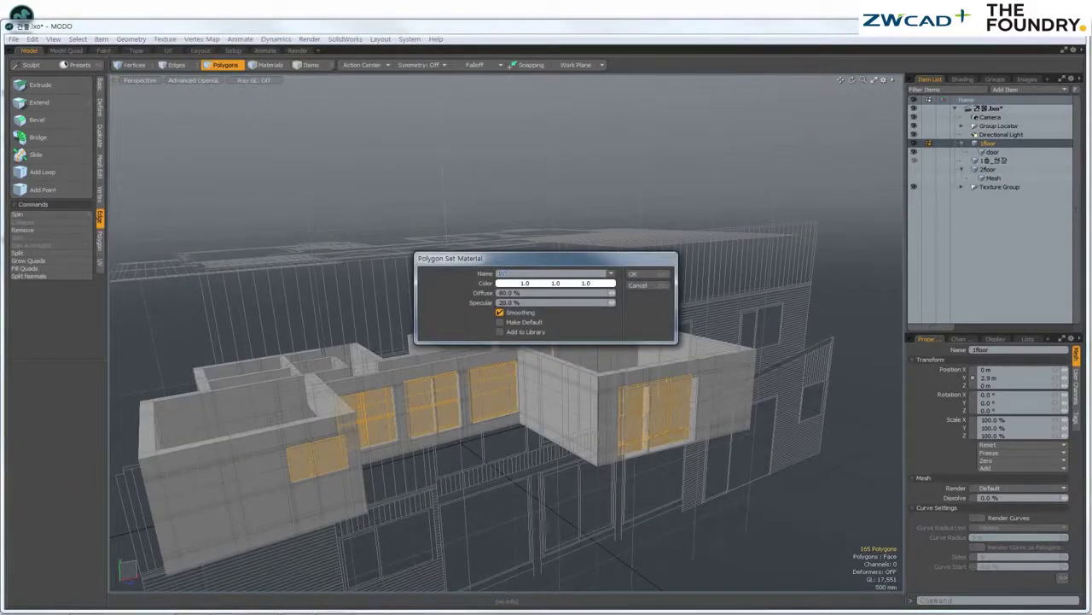
pyautogui.press('Return')
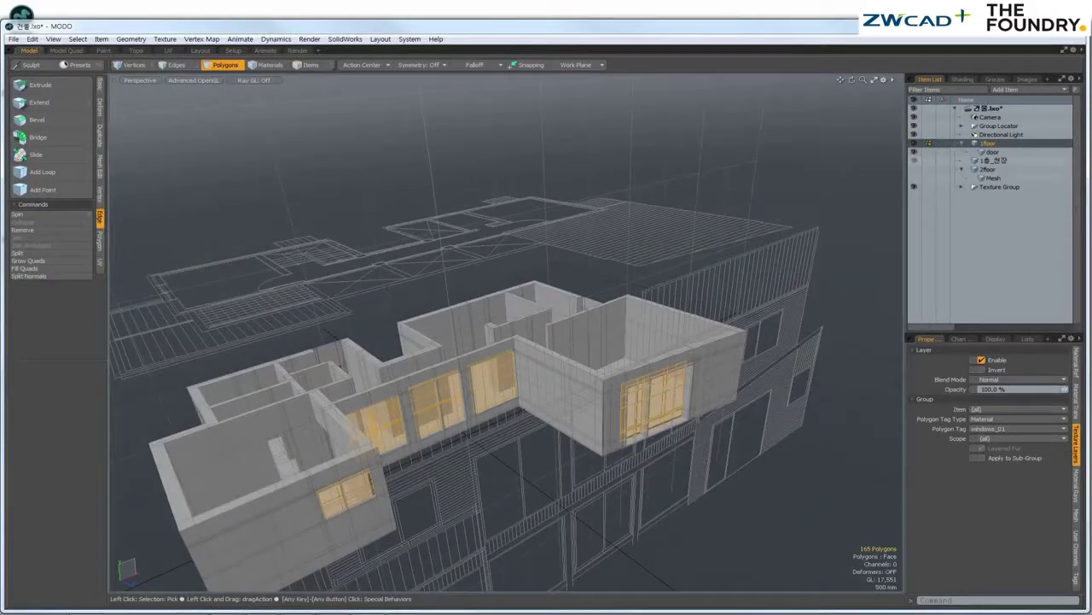
pyautogui.keyDown('alt'); pyautogui.moveTo(512, 342); pyautogui.dragTo(597, 333); pyautogui.keyUp('alt')
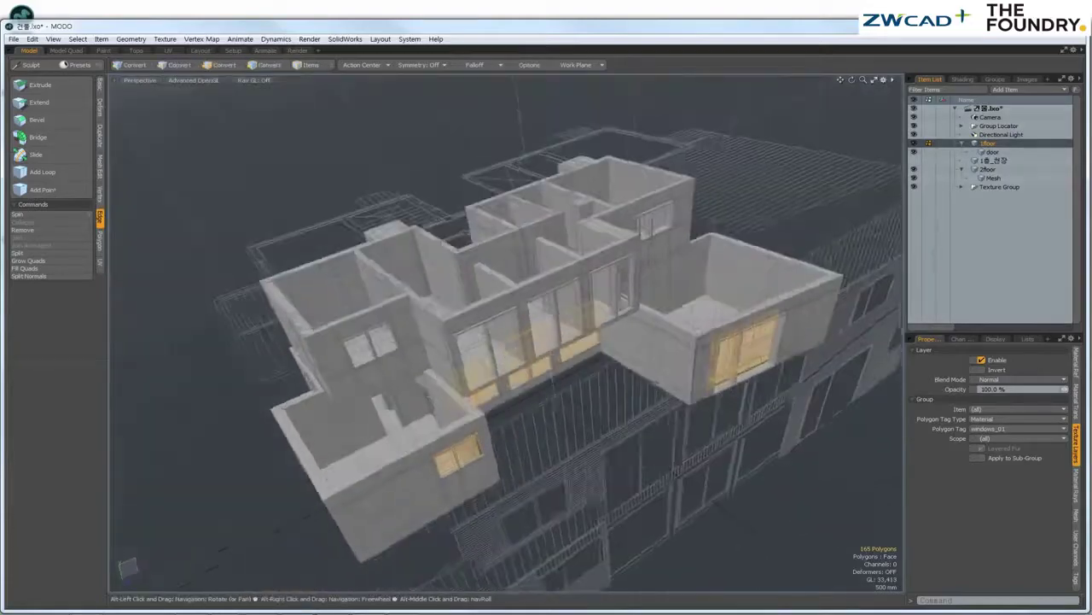
pyautogui.press('F9')
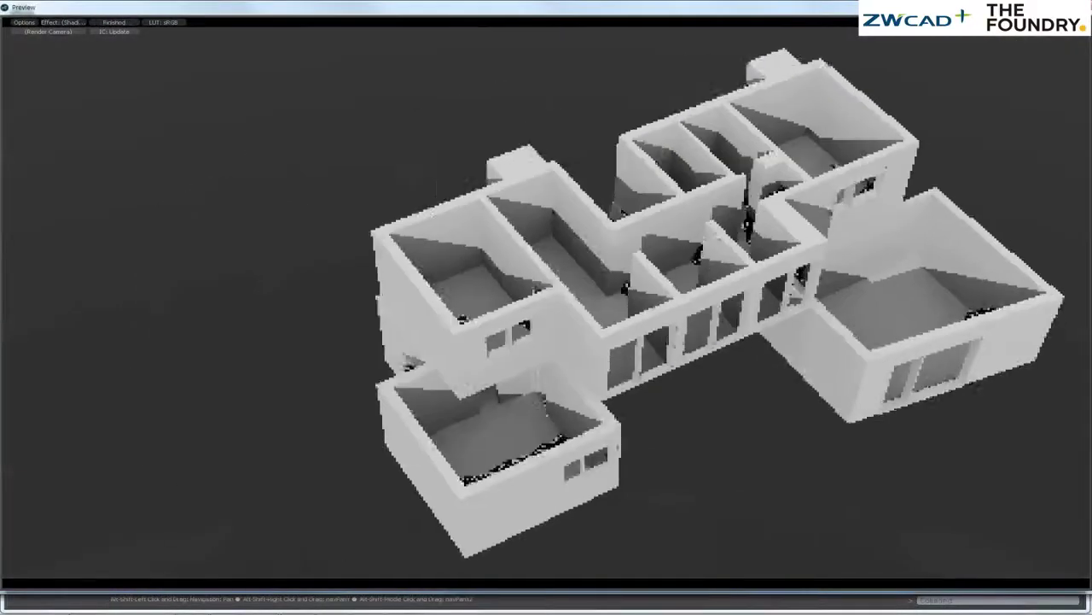
# - Orbit the building in the preview render to view it from new angles
pyautogui.keyDown('alt'); pyautogui.moveTo(546, 307); pyautogui.dragTo(419, 307); pyautogui.keyUp('alt')
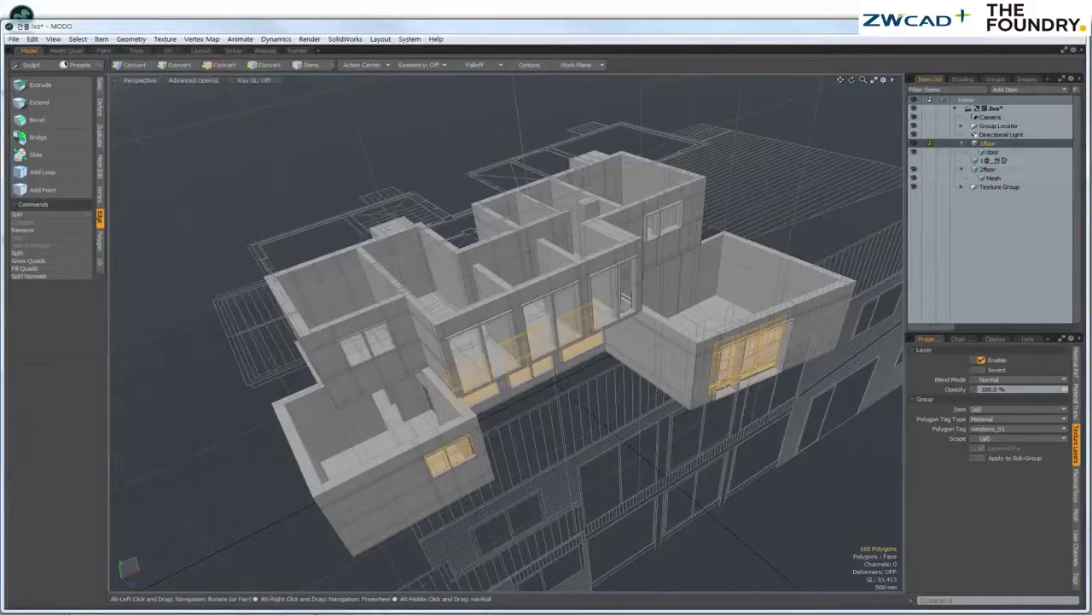
pyautogui.keyDown('alt'); pyautogui.moveTo(546, 307); pyautogui.dragTo(478, 307); pyautogui.keyUp('alt')
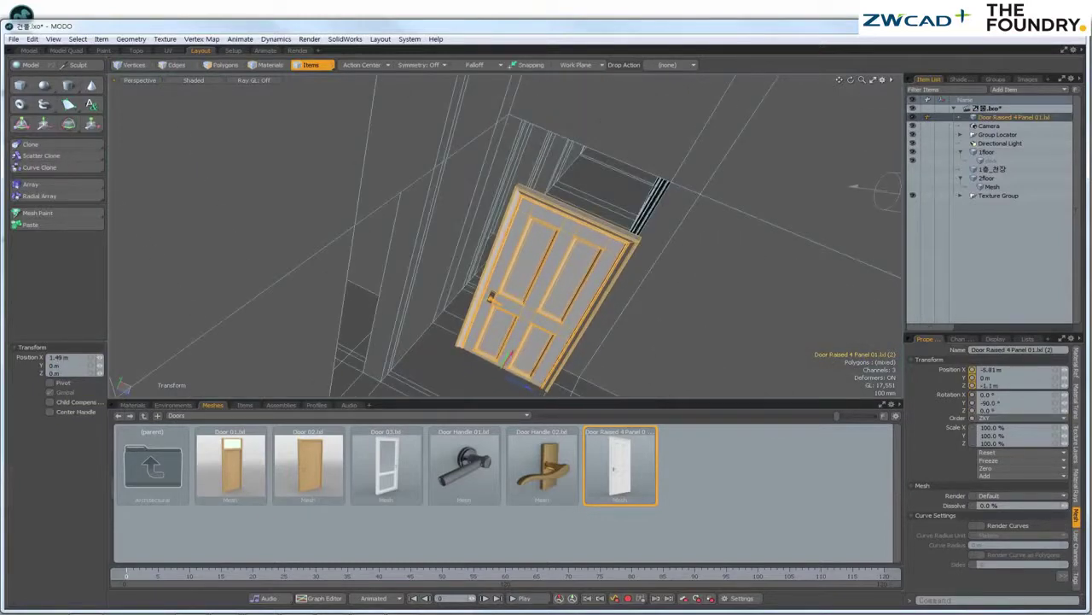
# - In Top view, slide the door along X into the doorway, scale it, and check it in perspective
pyautogui.click(484, 296)
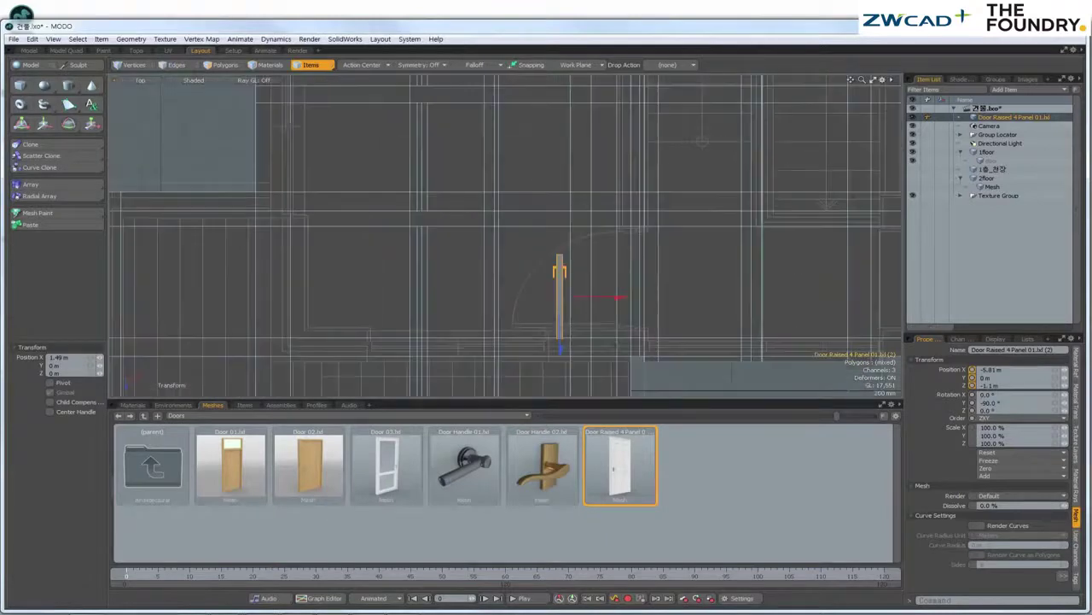
pyautogui.moveTo(610, 297); pyautogui.dragTo(687, 297)
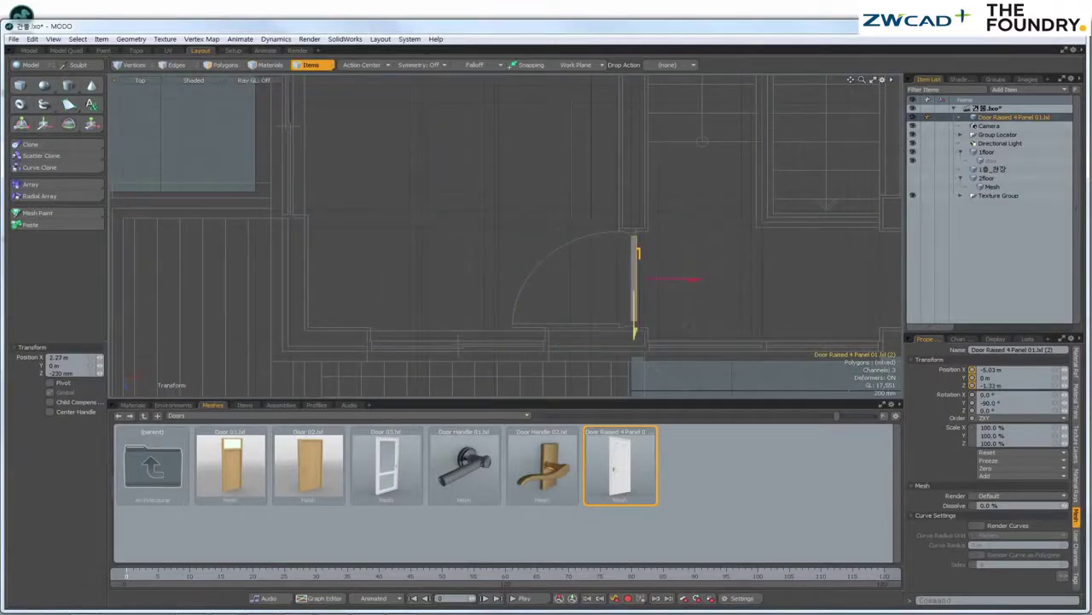
pyautogui.press('r')
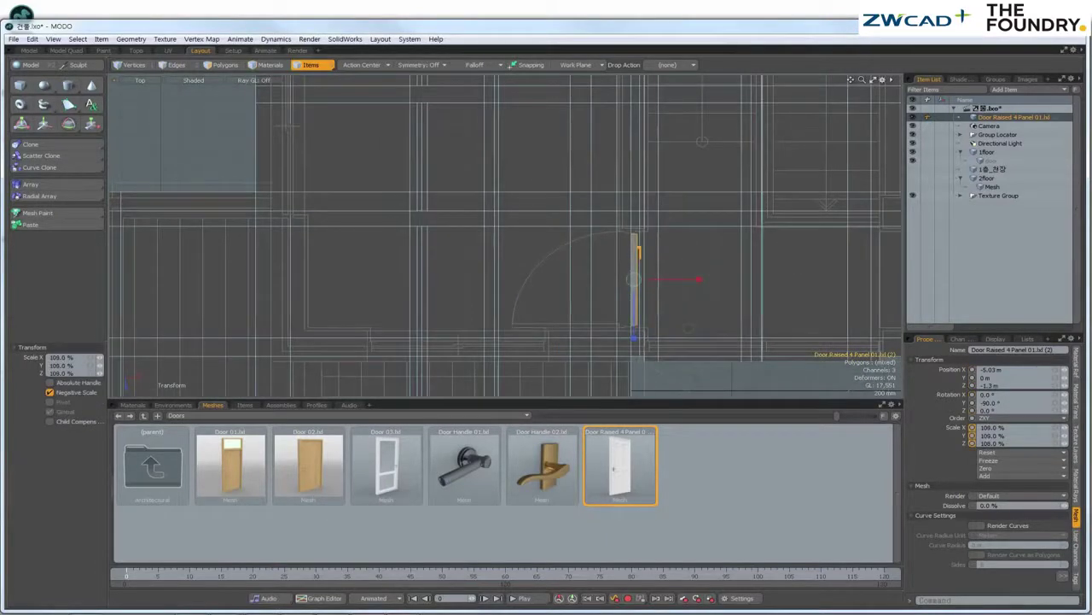
pyautogui.scroll(2, 671, 308)
pyautogui.scroll(2, 671, 307)
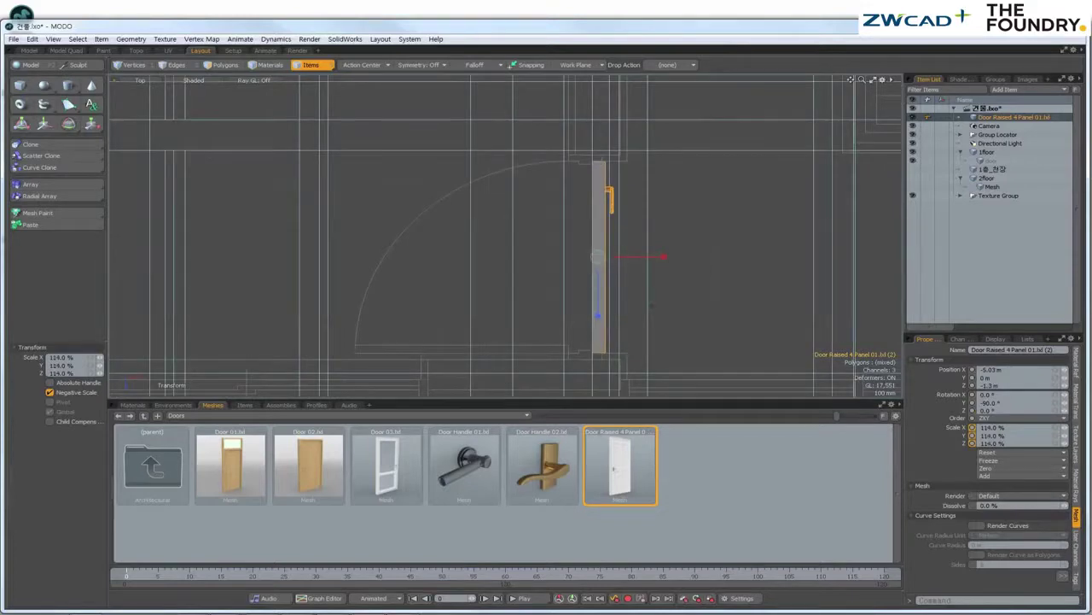
pyautogui.hotkey('ctrl', 'space')
pyautogui.click(617, 254)
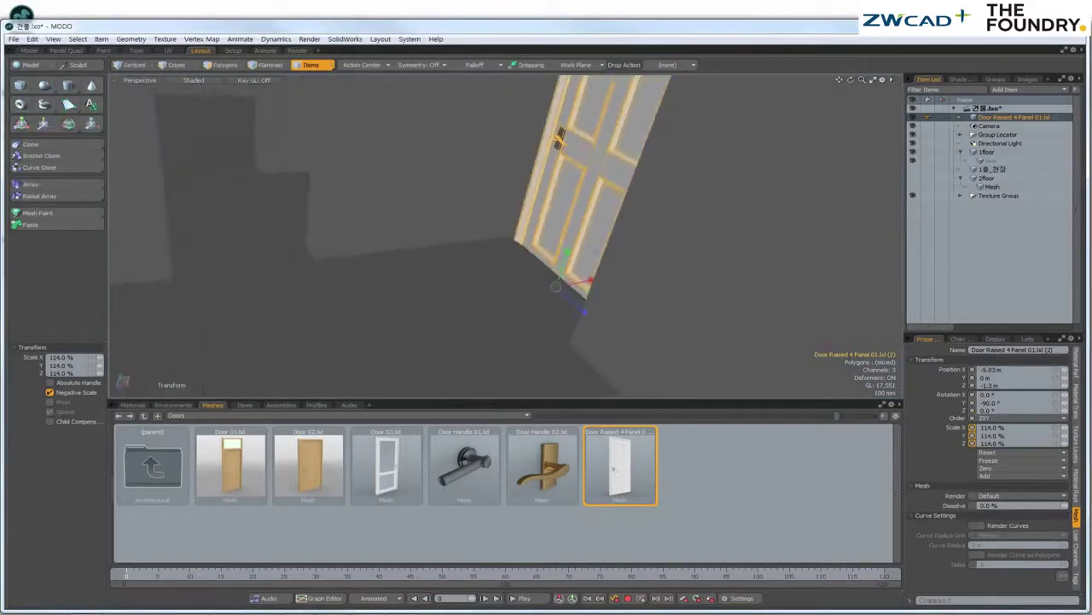
pyautogui.hotkey('shift', 'a')
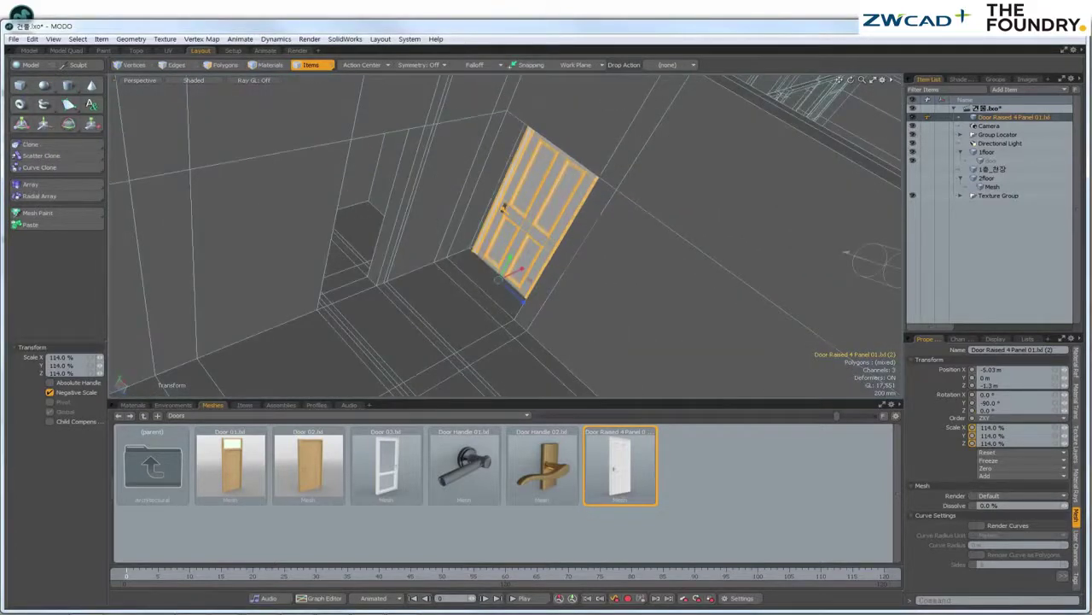
# - Reselect the door, realign it to X -5.03 m, and scale it to 110%
pyautogui.click(462, 193)
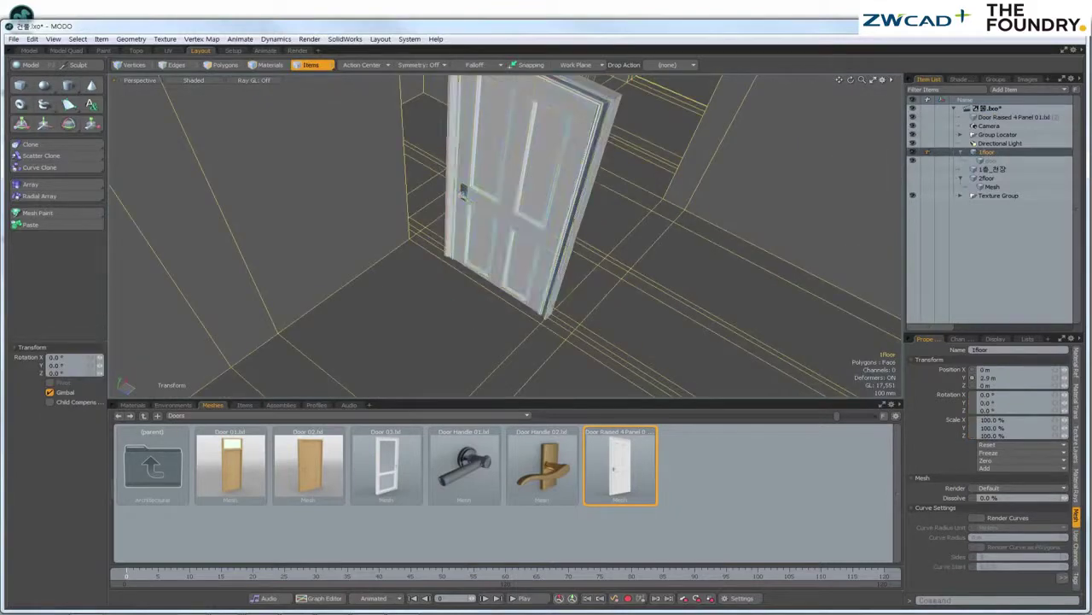
pyautogui.click(462, 193)
pyautogui.keyDown('alt'); pyautogui.moveTo(462, 192); pyautogui.dragTo(864, 97); pyautogui.keyUp('alt')
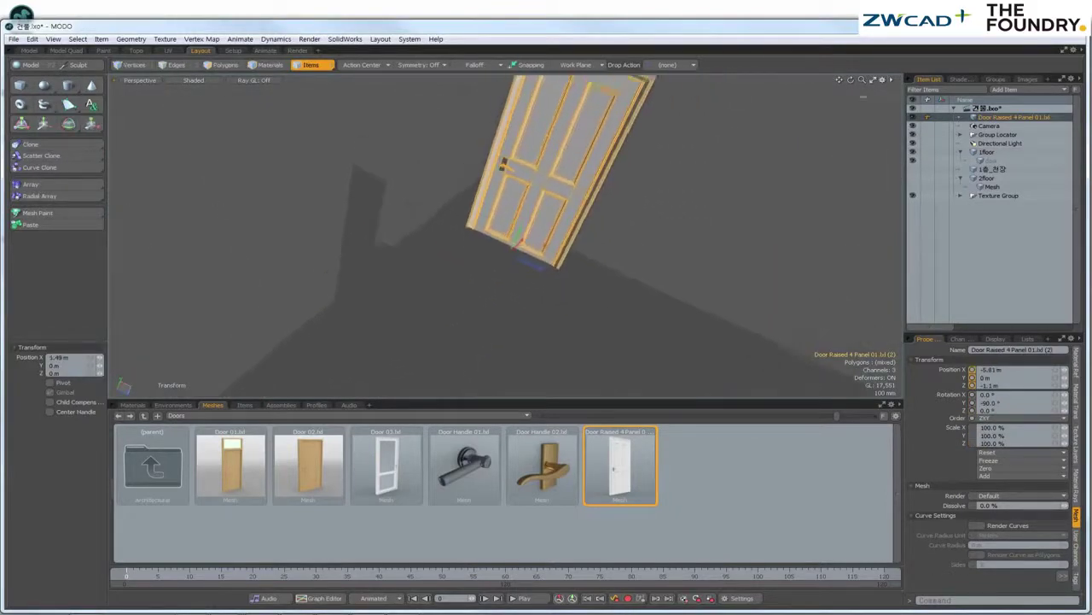
pyautogui.press('KP_7')
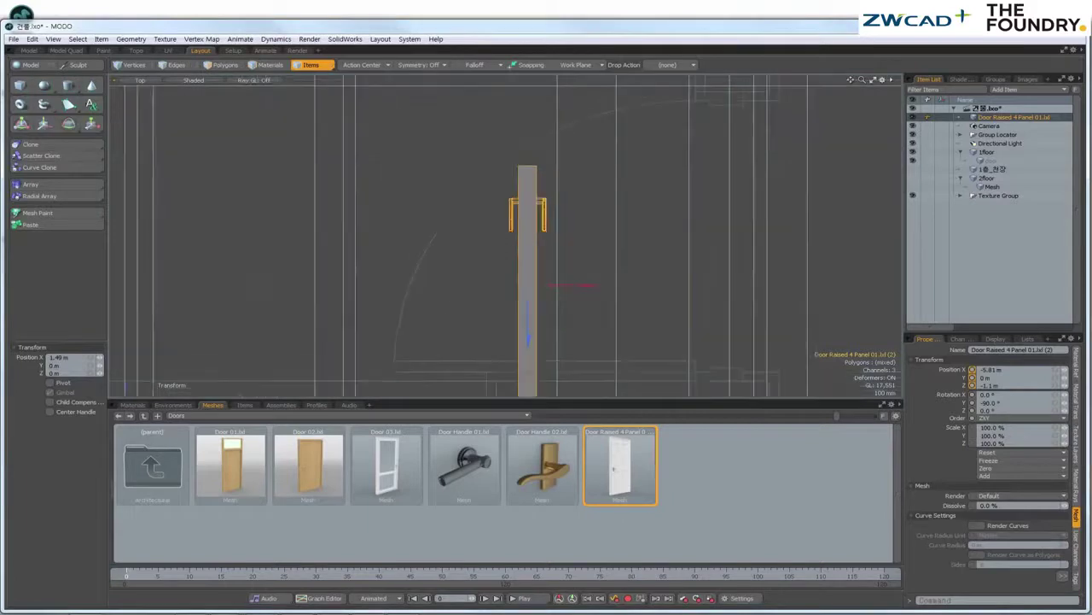
pyautogui.scroll(-3, 574, 300)
pyautogui.moveTo(610, 298); pyautogui.dragTo(688, 284)
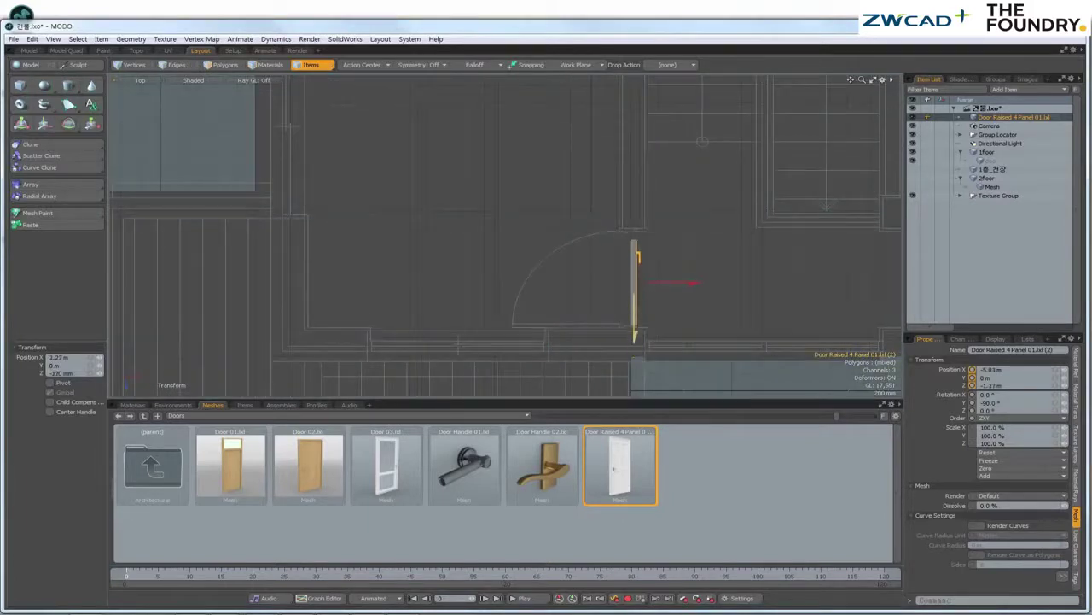
pyautogui.press('r')
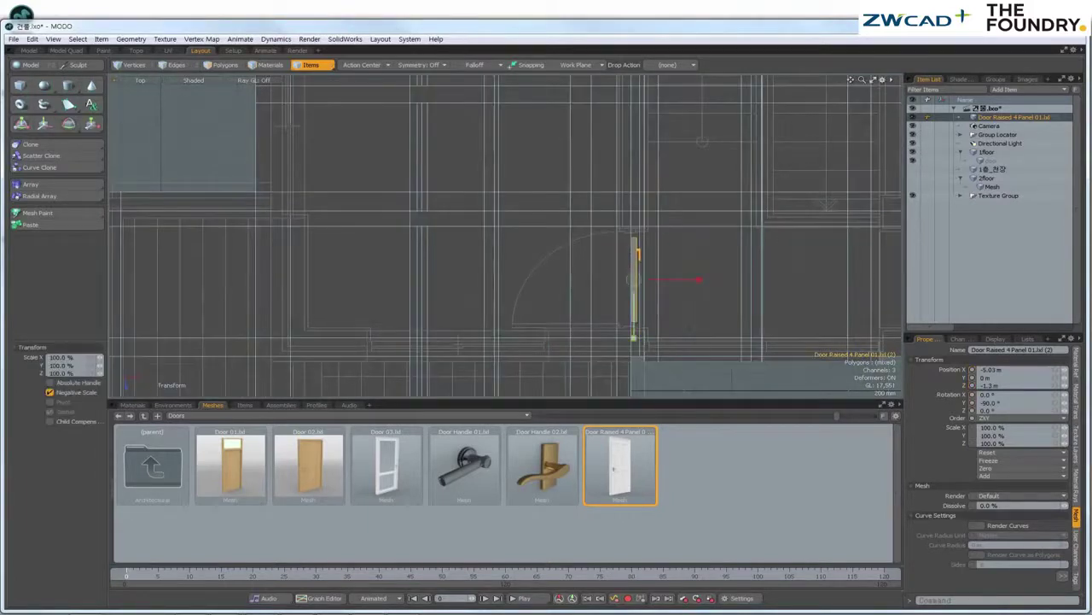
pyautogui.scroll(3, 674, 307)
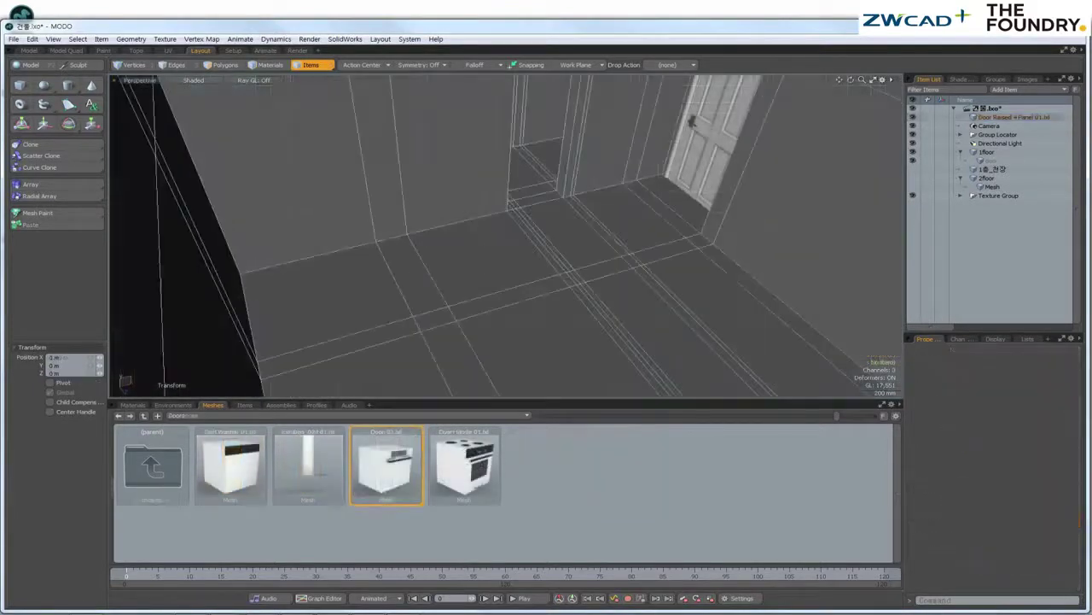
# - Place Oven 01 and an Oven Stove scaled to 127% side by side in the kitchen
pyautogui.moveTo(386, 465)
pyautogui.mouseDown()
pyautogui.moveTo(345, 318)
pyautogui.moveTo(320, 294)
pyautogui.moveTo(335, 267)
pyautogui.mouseUp()
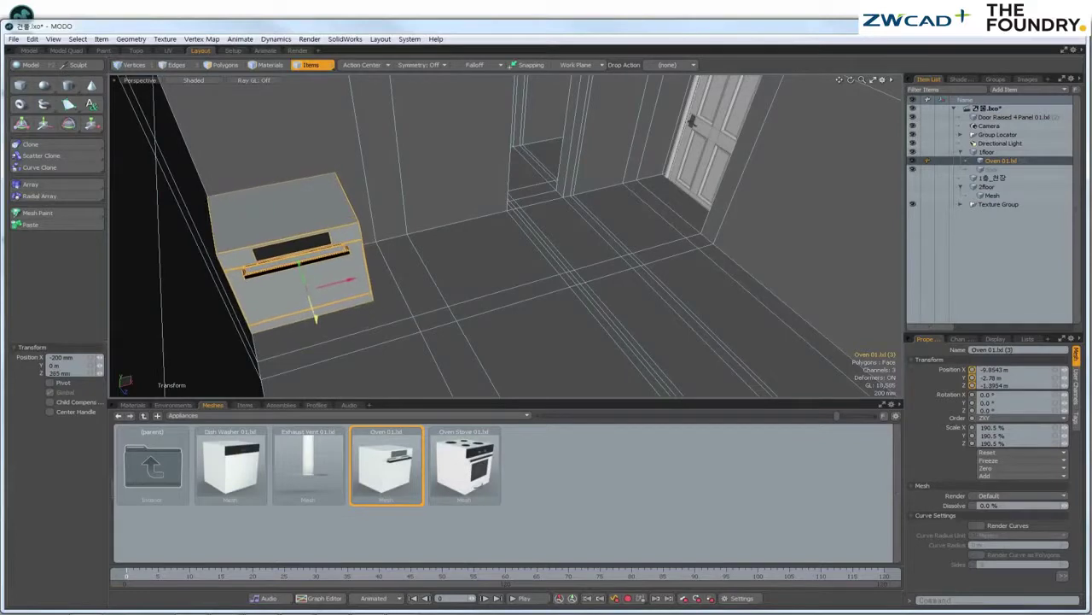
pyautogui.moveTo(464, 465); pyautogui.dragTo(563, 282)
pyautogui.moveTo(577, 337); pyautogui.dragTo(614, 325)
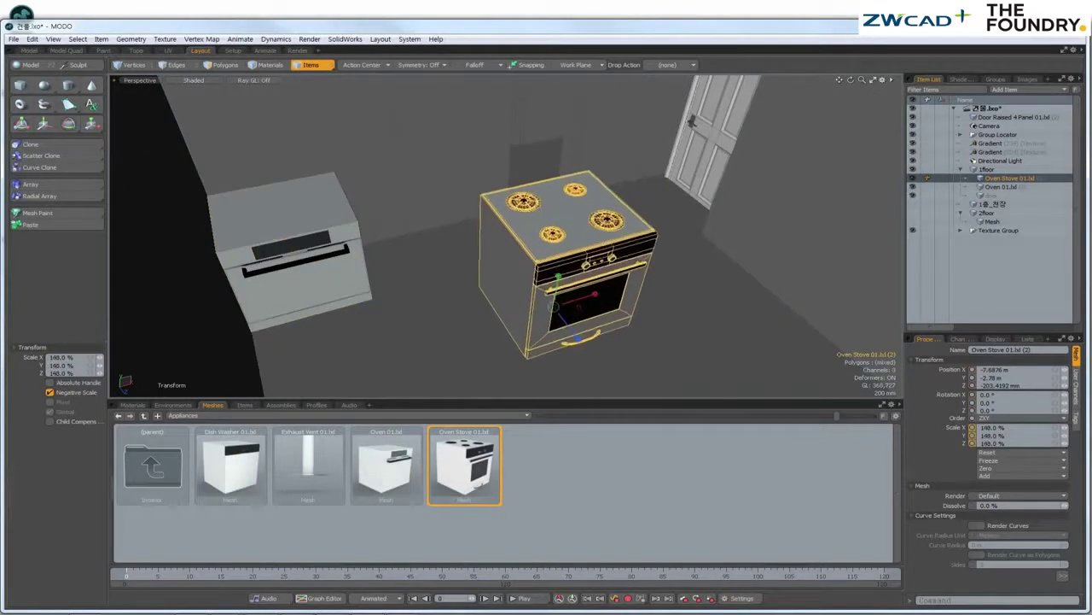
pyautogui.moveTo(563, 282)
pyautogui.mouseDown()
pyautogui.moveTo(461, 307)
pyautogui.moveTo(407, 254)
pyautogui.mouseUp()
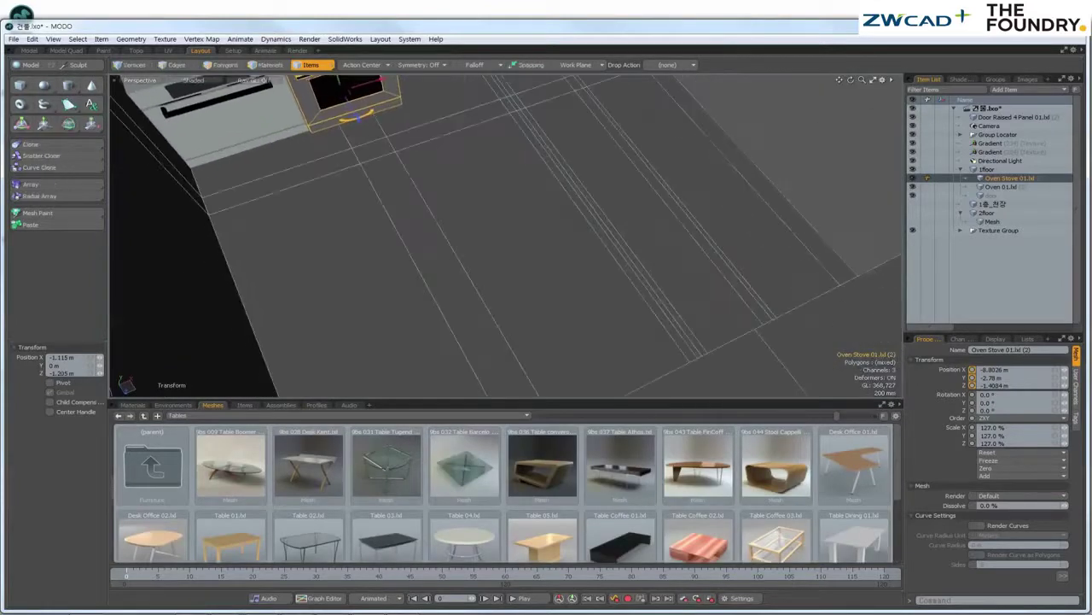
# - Add the Boomerang table rotated -90° in Y and open a live preview render
pyautogui.doubleClick(230, 465)
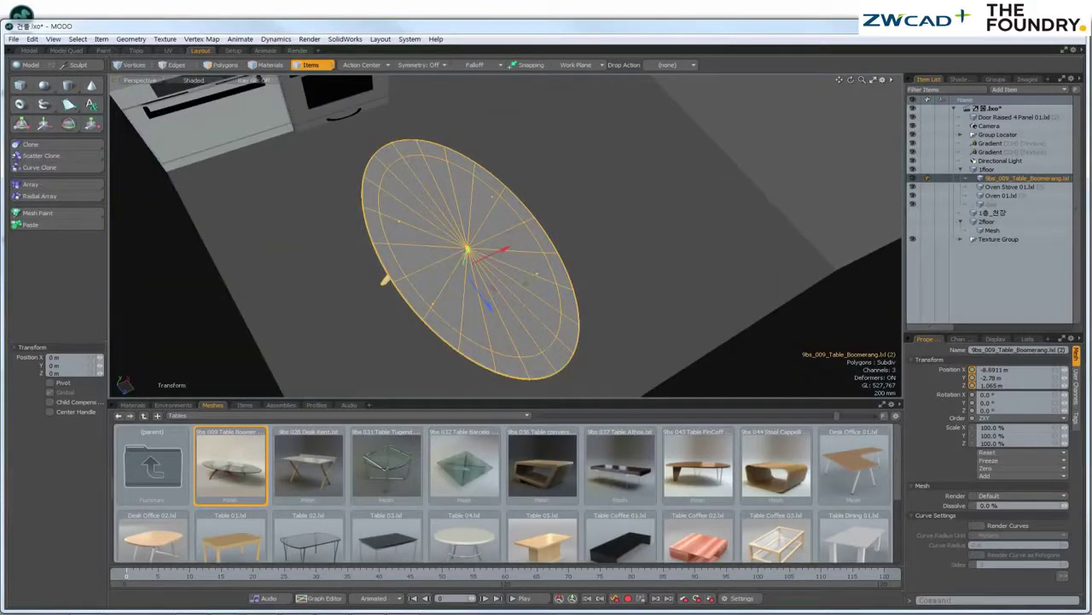
pyautogui.press('space')
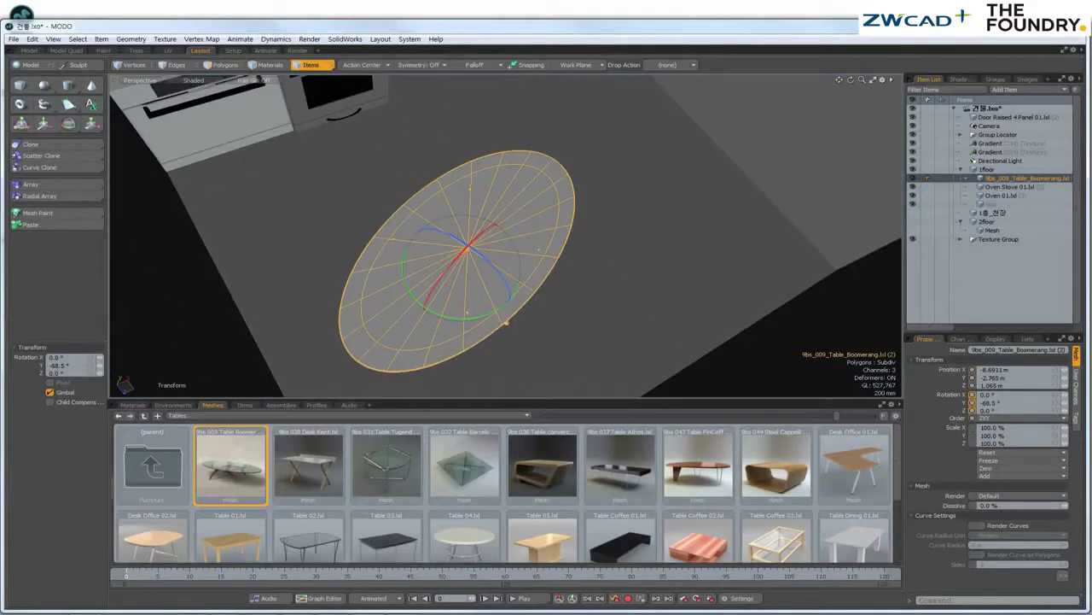
pyautogui.write('-90')
pyautogui.press('Return')
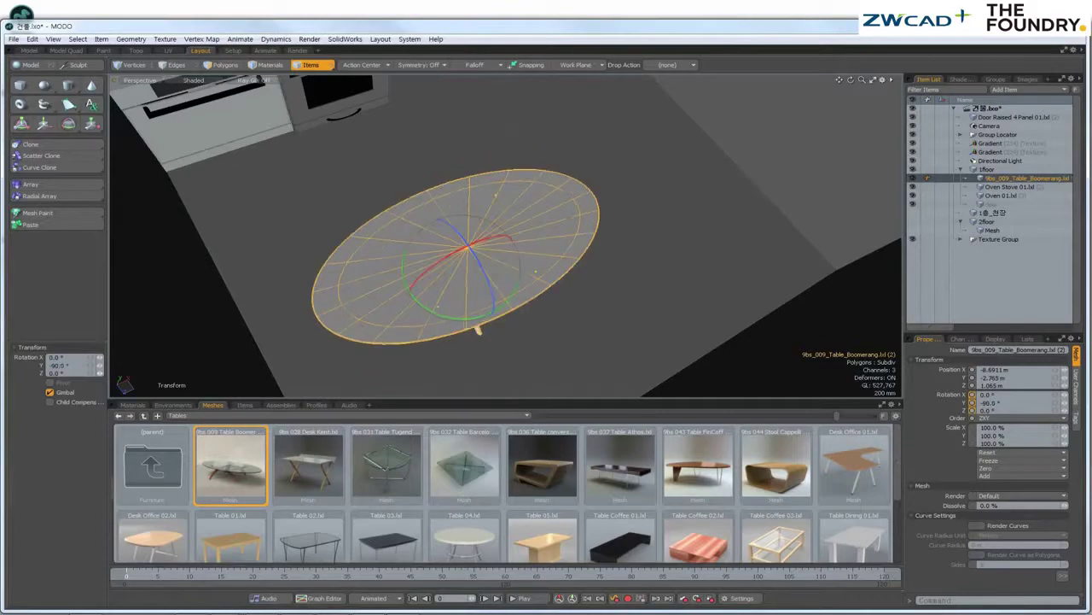
pyautogui.keyDown('alt'); pyautogui.moveTo(479, 330); pyautogui.dragTo(512, 309); pyautogui.keyUp('alt')
pyautogui.press('F8')
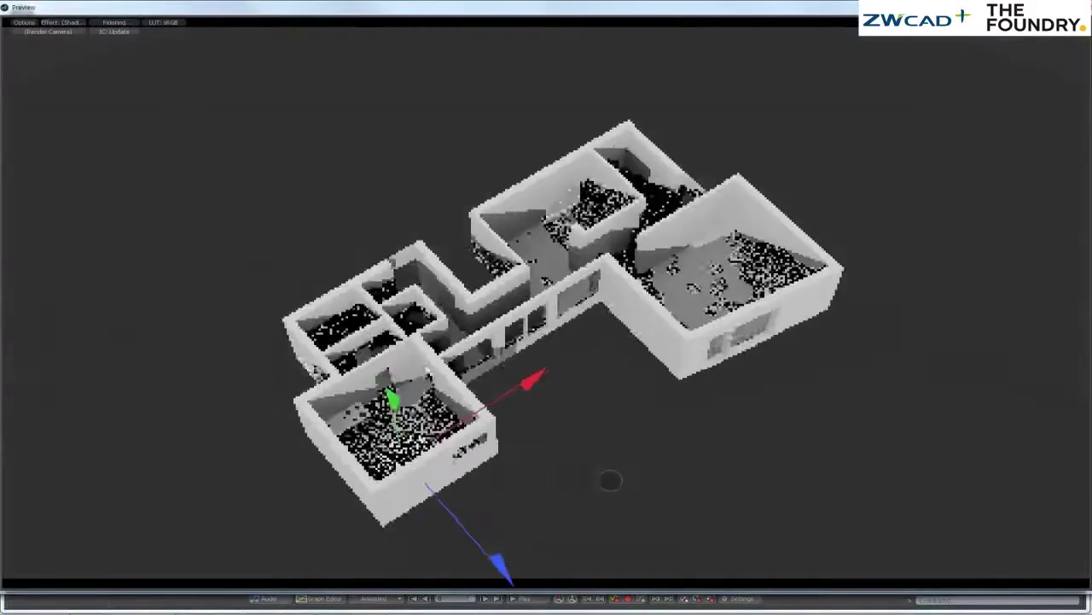
# - Move the boomerang table along its depth axis, zooming and orbiting the preview to check placement
pyautogui.keyDown('ctrl'); pyautogui.keyDown('alt'); pyautogui.moveTo(699, 340); pyautogui.dragTo(853, 512); pyautogui.keyUp('alt'); pyautogui.keyUp('ctrl')
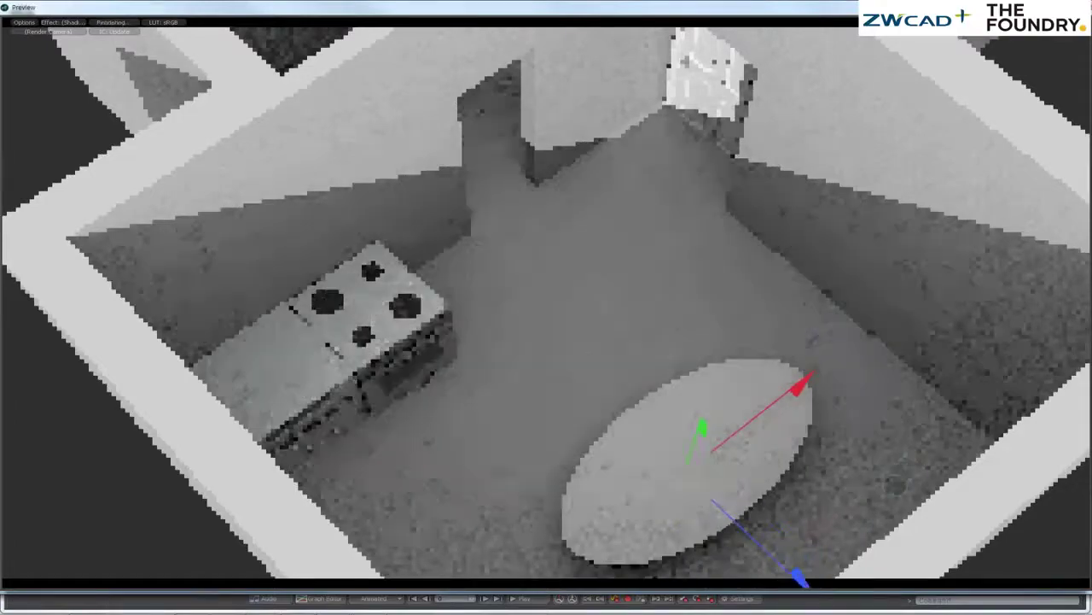
pyautogui.moveTo(726, 581)
pyautogui.mouseDown()
pyautogui.moveTo(717, 503)
pyautogui.moveTo(734, 537)
pyautogui.mouseUp()
pyautogui.keyDown('alt'); pyautogui.moveTo(649, 427); pyautogui.dragTo(648, 290); pyautogui.keyUp('alt')
pyautogui.moveTo(546, 307)
pyautogui.keyDown('alt'); pyautogui.mouseDown()
pyautogui.moveTo(589, 350)
pyautogui.moveTo(614, 401)
pyautogui.mouseUp(); pyautogui.keyUp('alt')
pyautogui.scroll(3, 546, 307)
pyautogui.scroll(2, 546, 308)
pyautogui.scroll(3, 546, 307)
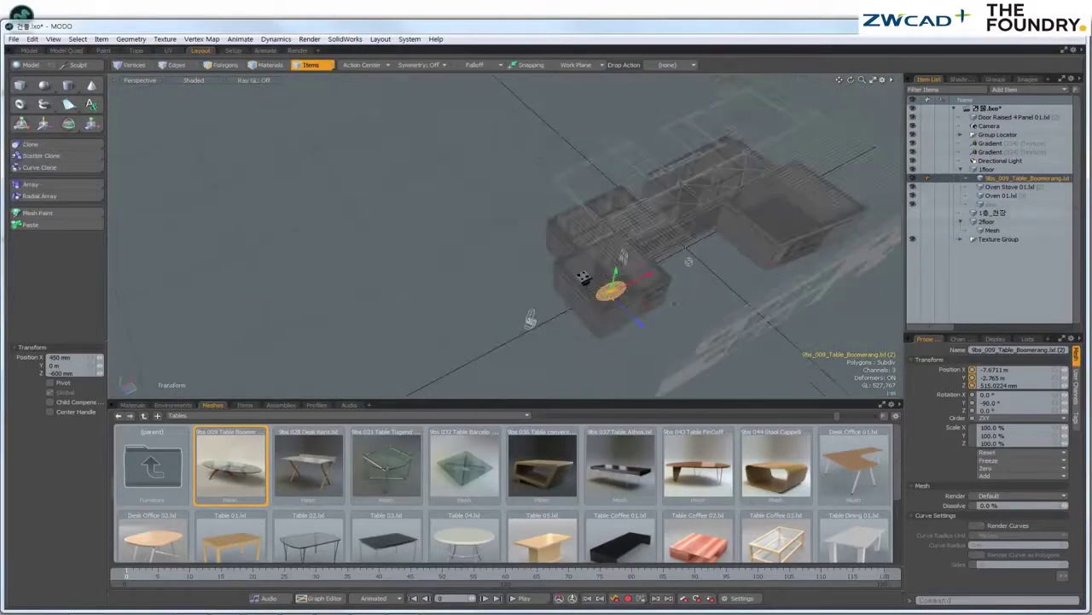
pyautogui.moveTo(530, 319)
pyautogui.keyDown('alt'); pyautogui.mouseDown()
pyautogui.moveTo(336, 237)
pyautogui.moveTo(245, 293)
pyautogui.moveTo(194, 206)
pyautogui.moveTo(220, 219)
pyautogui.mouseUp(); pyautogui.keyUp('alt')
pyautogui.press('F9')
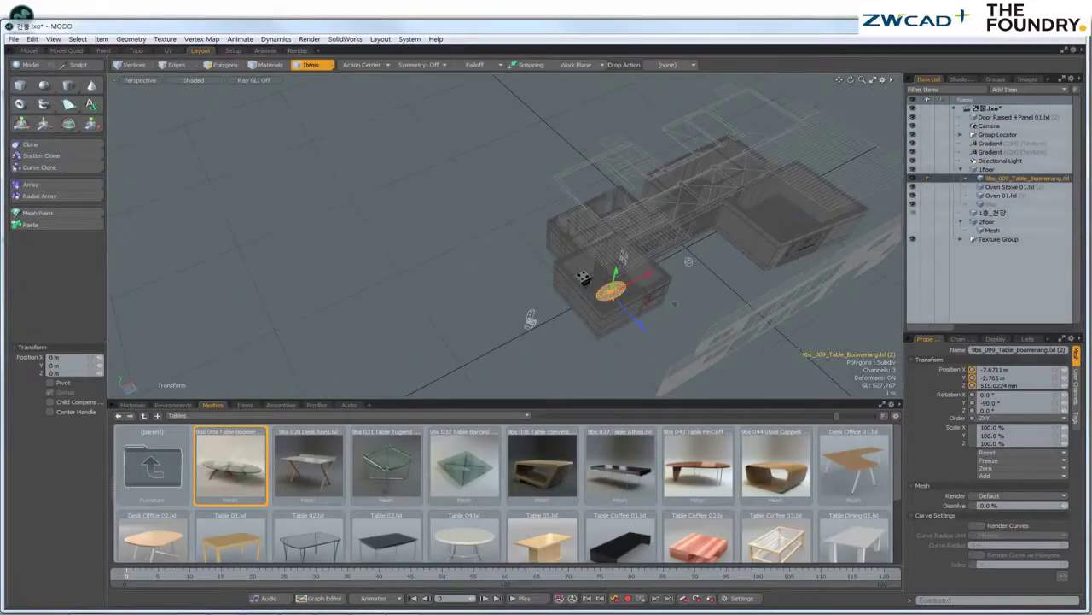
pyautogui.keyDown('alt'); pyautogui.moveTo(530, 320); pyautogui.dragTo(195, 207); pyautogui.keyUp('alt')
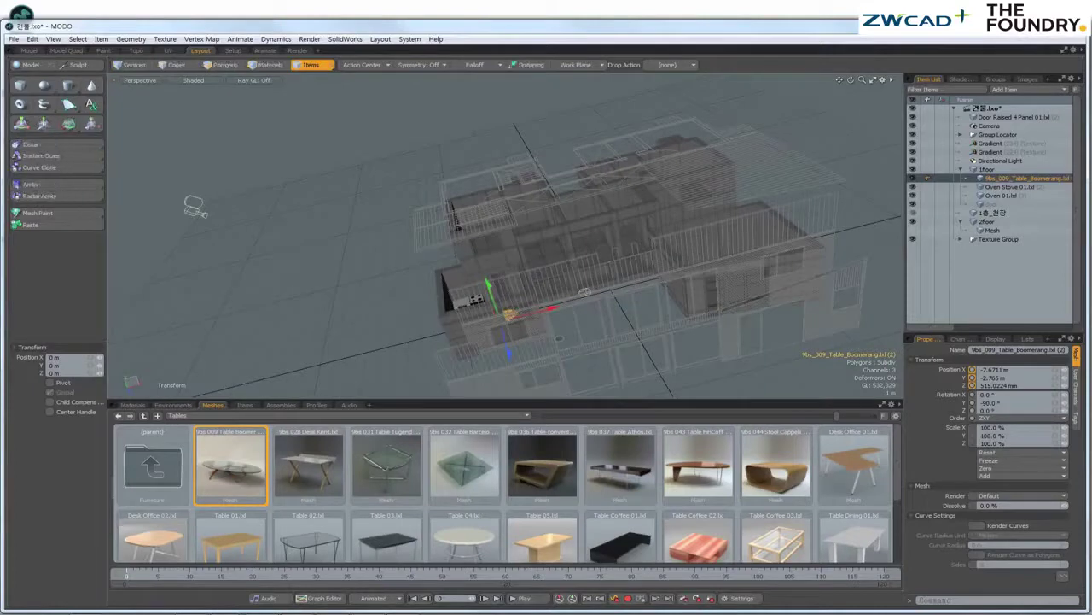
# - Render the final 1920×1080 frame of the house with its kitchen table
pyautogui.press('F9')
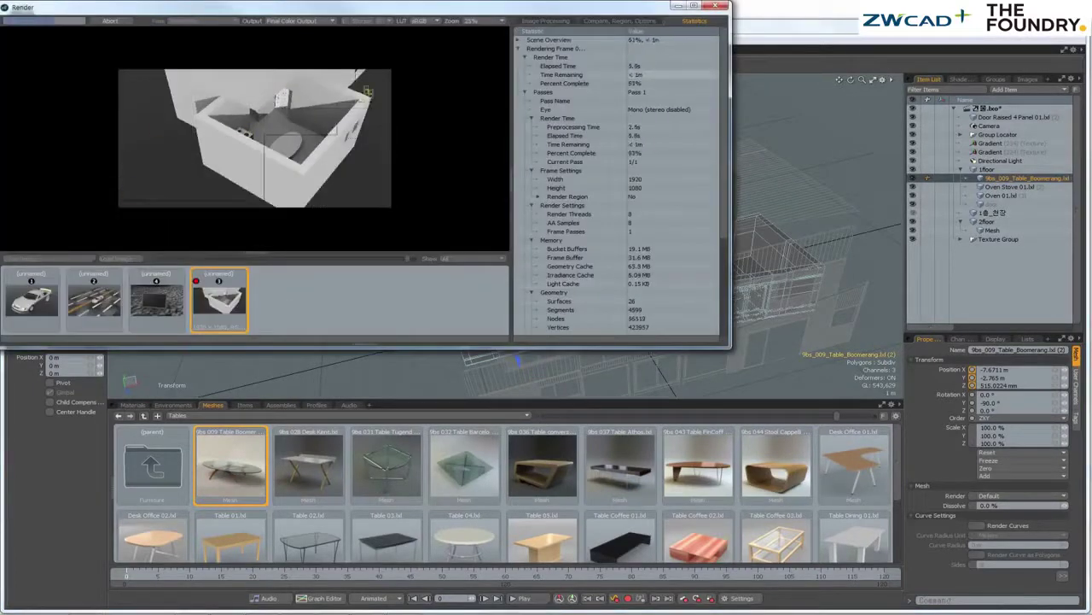